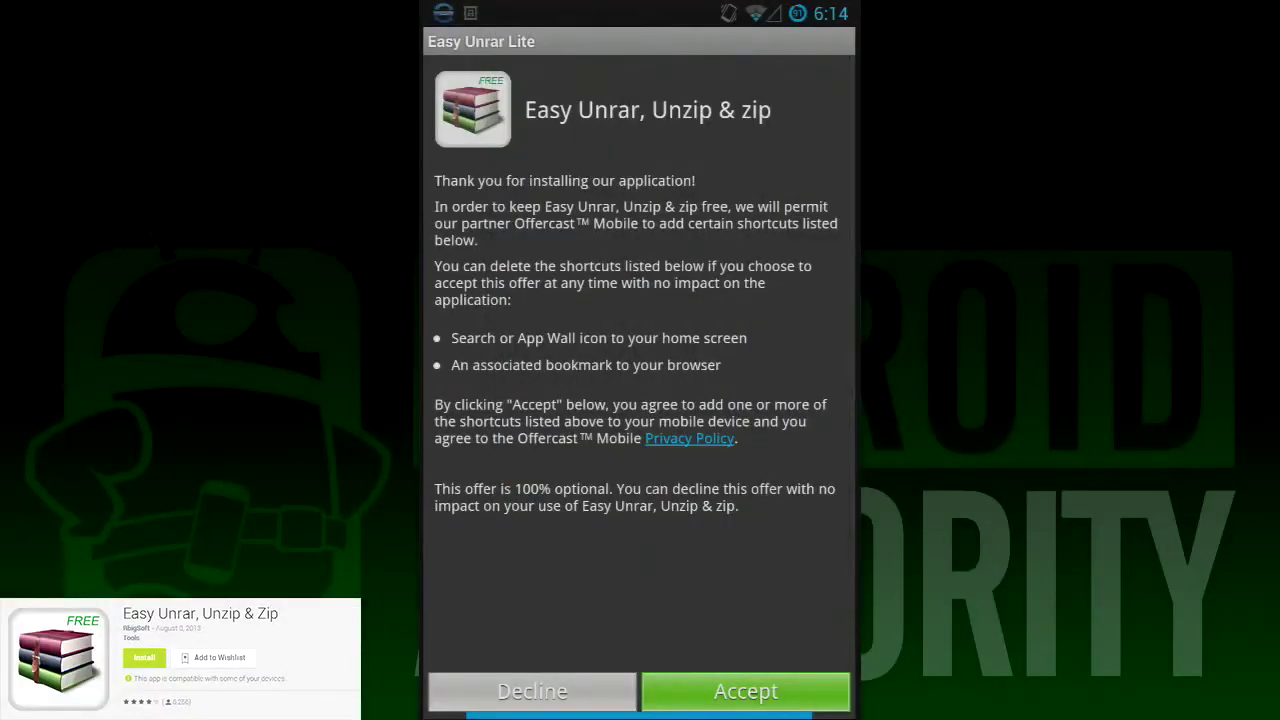
# - Select Castlevania - Dracula X.zip in Download and preview its contents
pyautogui.click(745, 691)
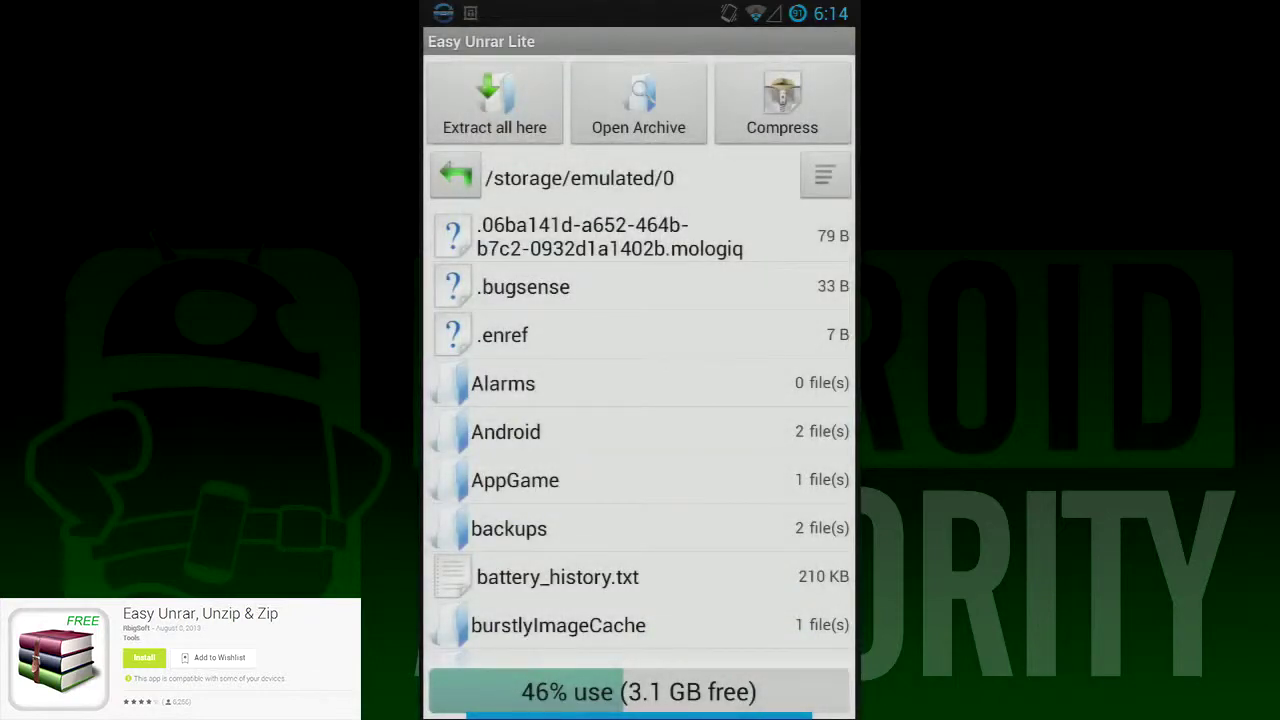
pyautogui.scroll(-10, 639, 437)
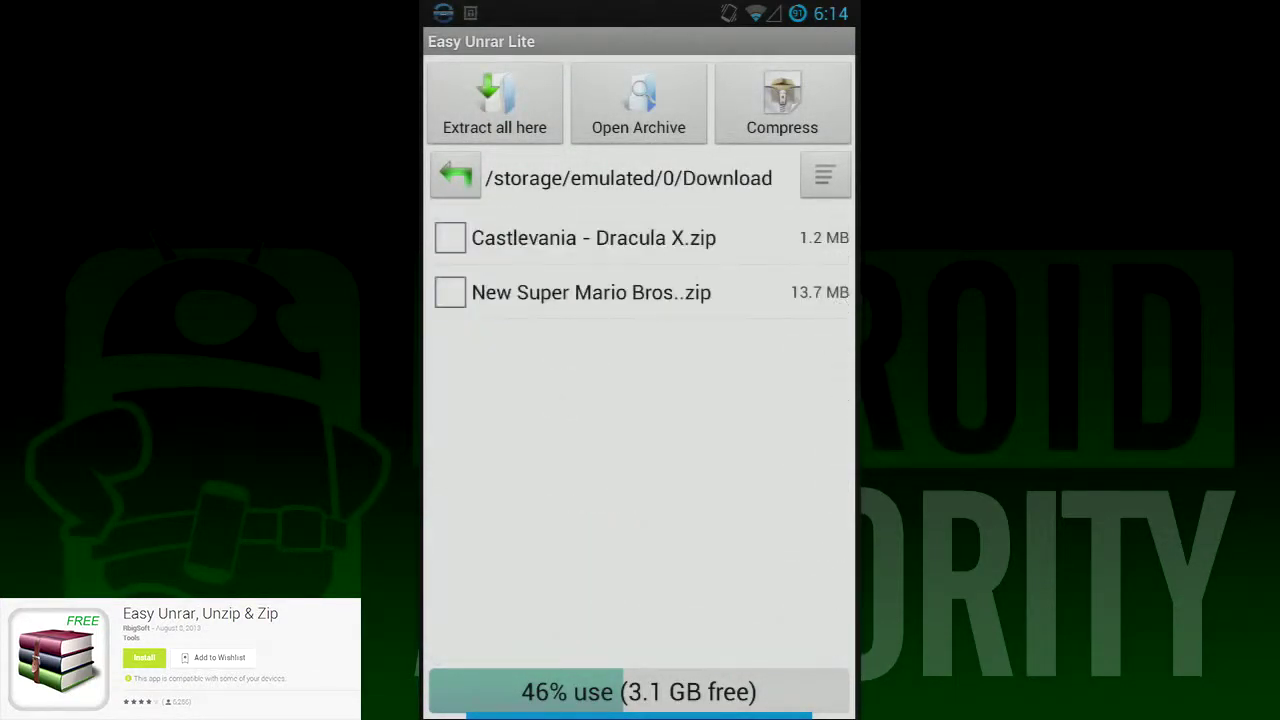
pyautogui.click(450, 238)
pyautogui.click(638, 103)
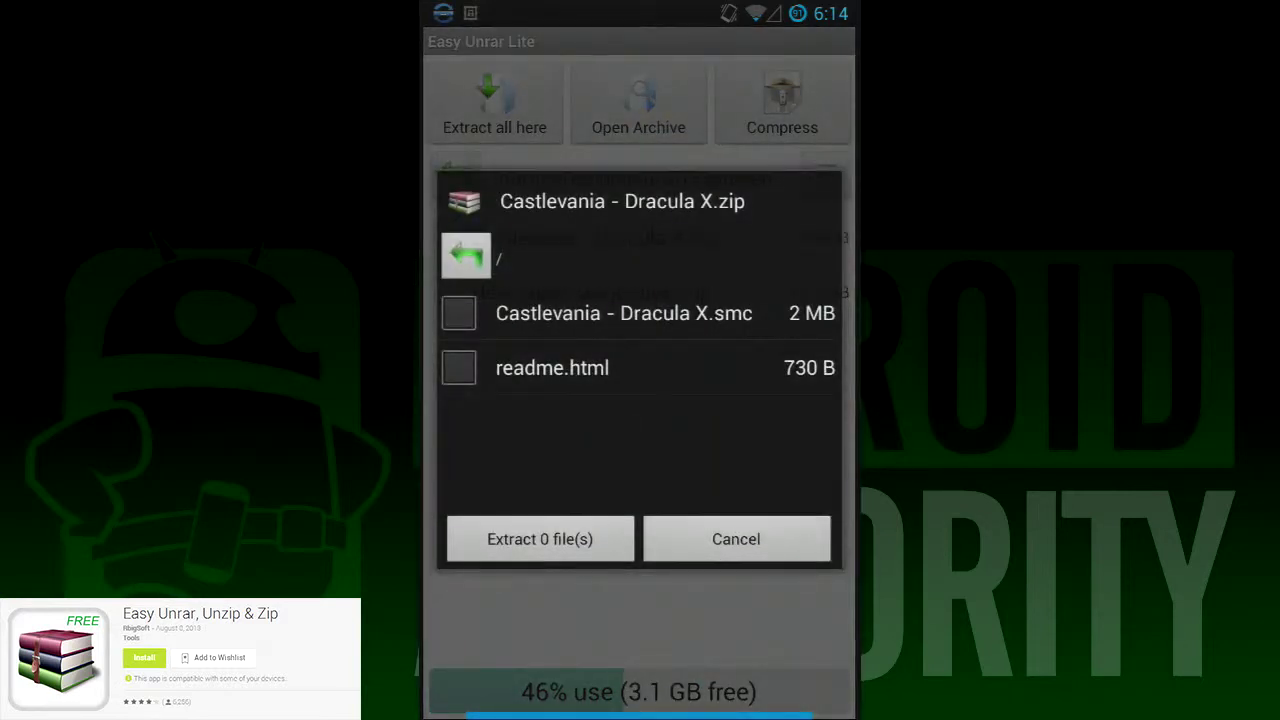
pyautogui.click(736, 539)
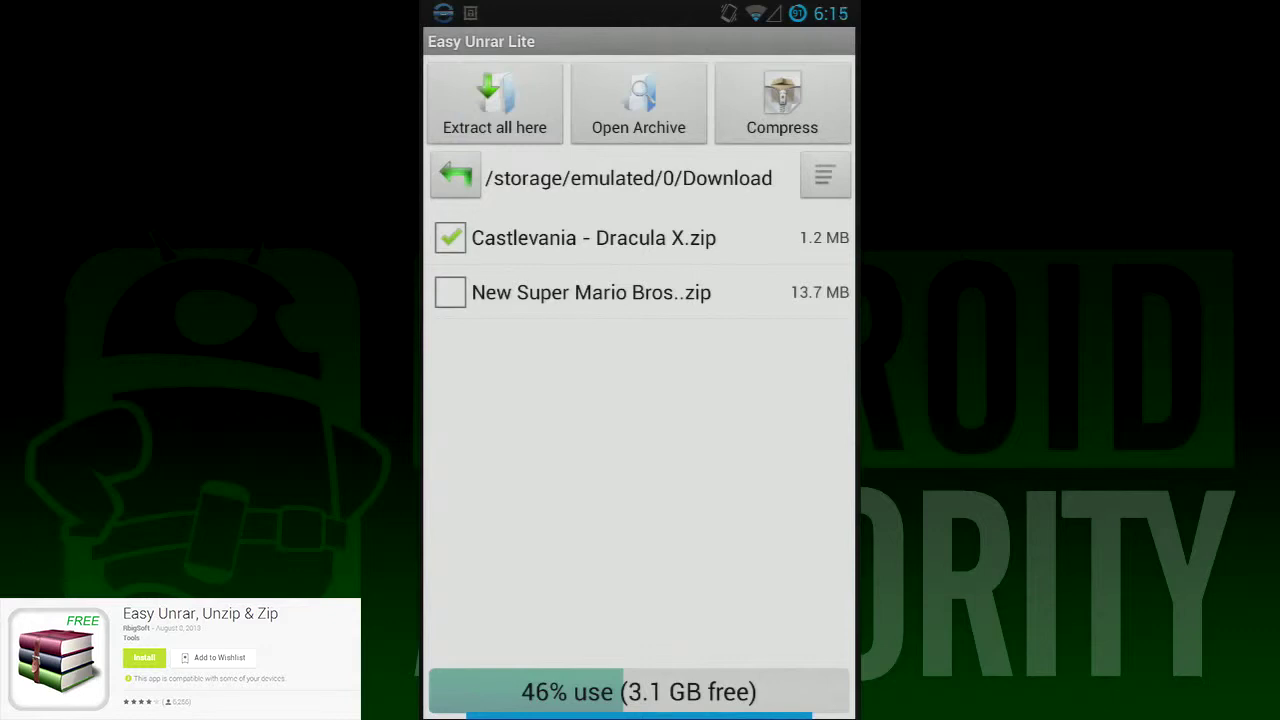
# - Extract the Castlevania archive into Download and begin a new zip
pyautogui.click(494, 103)
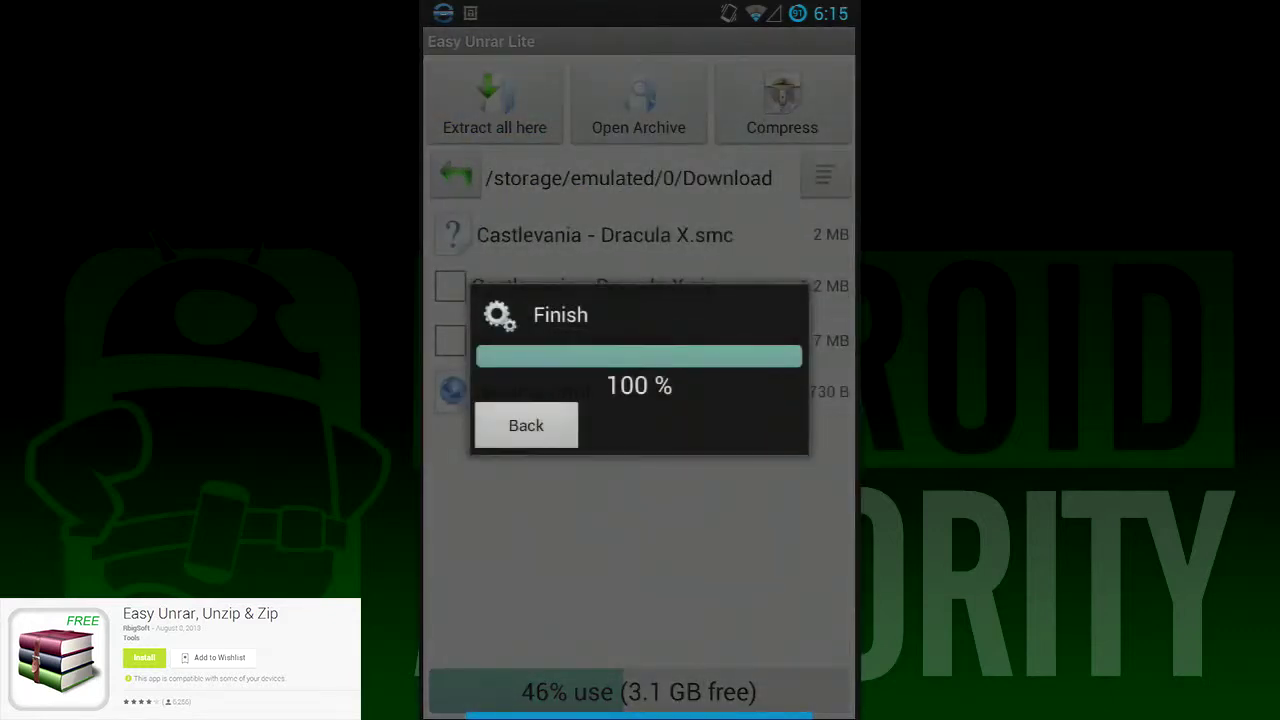
pyautogui.click(526, 425)
pyautogui.click(782, 103)
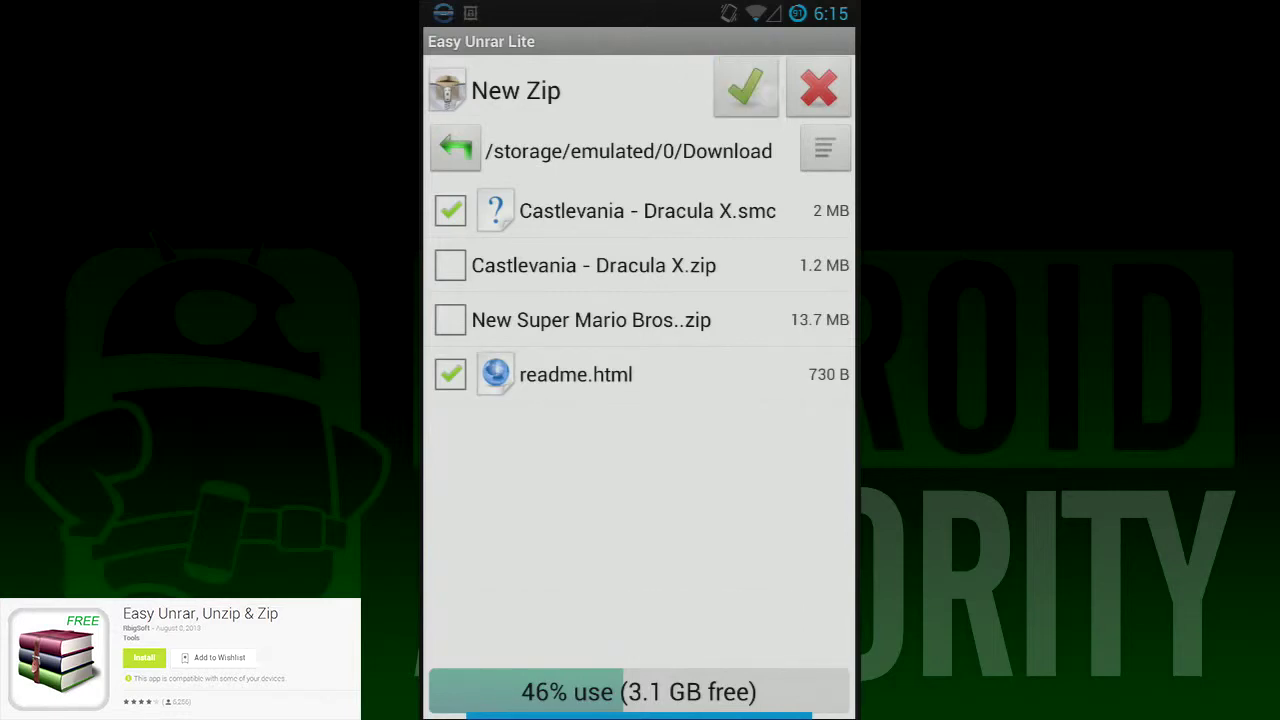
# - Compress the .smc and readme.html files into a zip named easyrartest
pyautogui.click(745, 88)
pyautogui.click(723, 138)
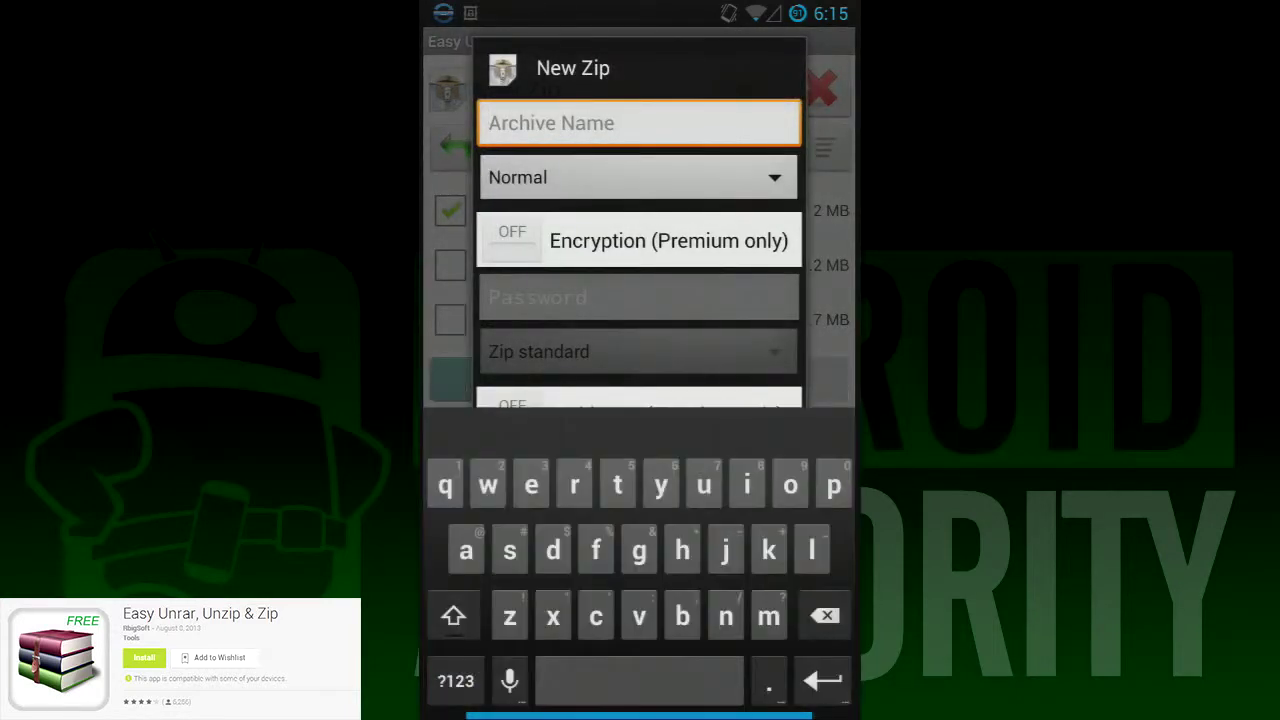
pyautogui.write('easyrartest')
pyautogui.press('Escape')
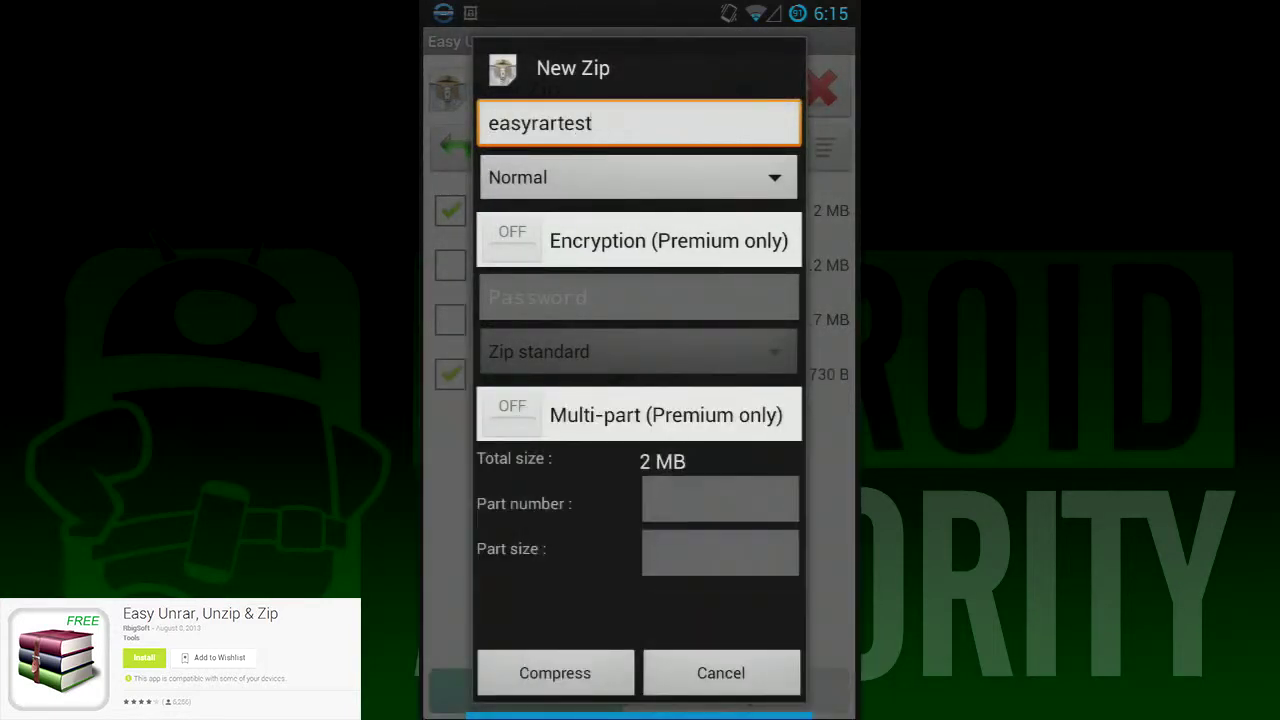
pyautogui.click(555, 673)
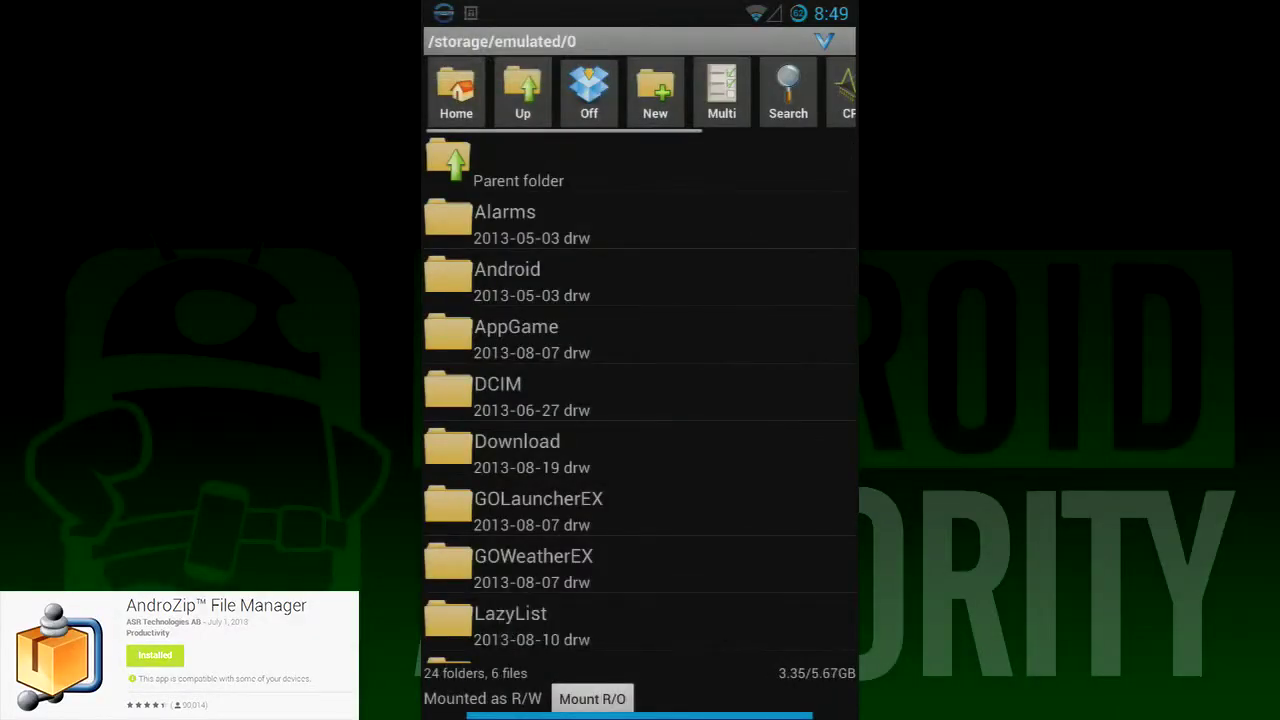
# - Browse the file list and settings, then bring up actions for Castlevania - Dracula X.zip
pyautogui.scroll(-15, 740, 514)
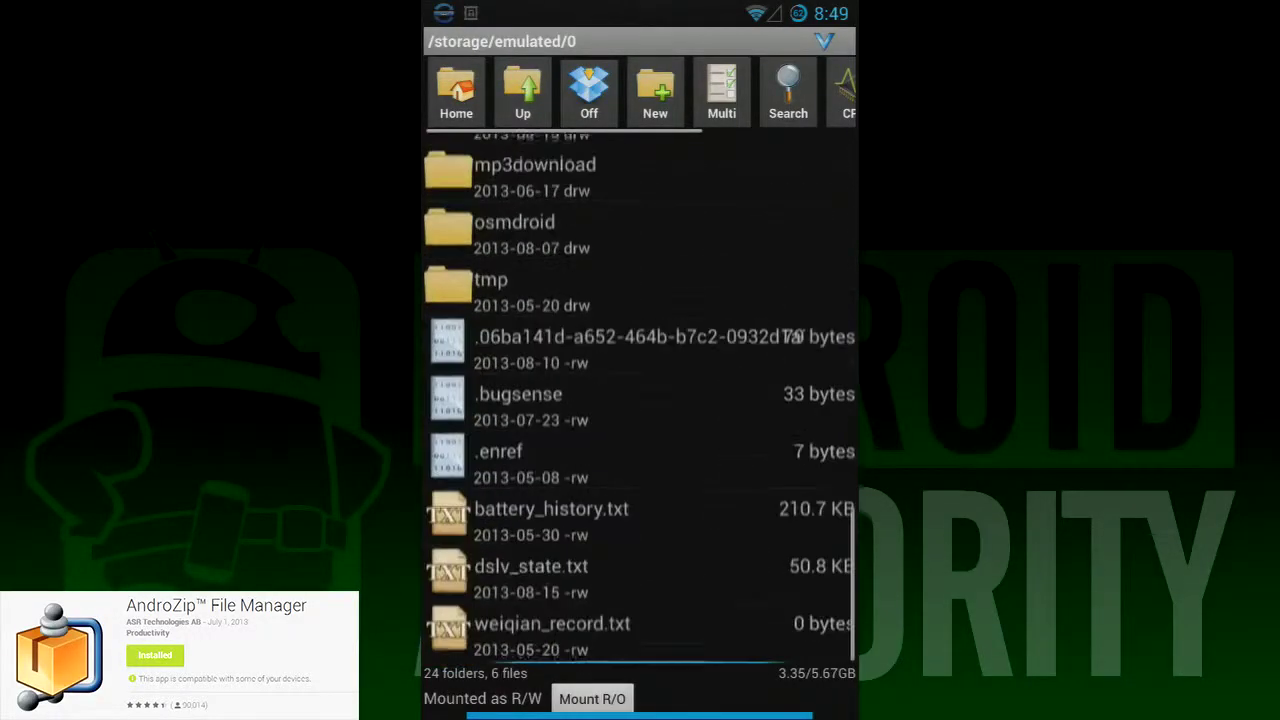
pyautogui.scroll(-2, 720, 450)
pyautogui.scroll(15, 726, 410)
pyautogui.scroll(-15, 743, 540)
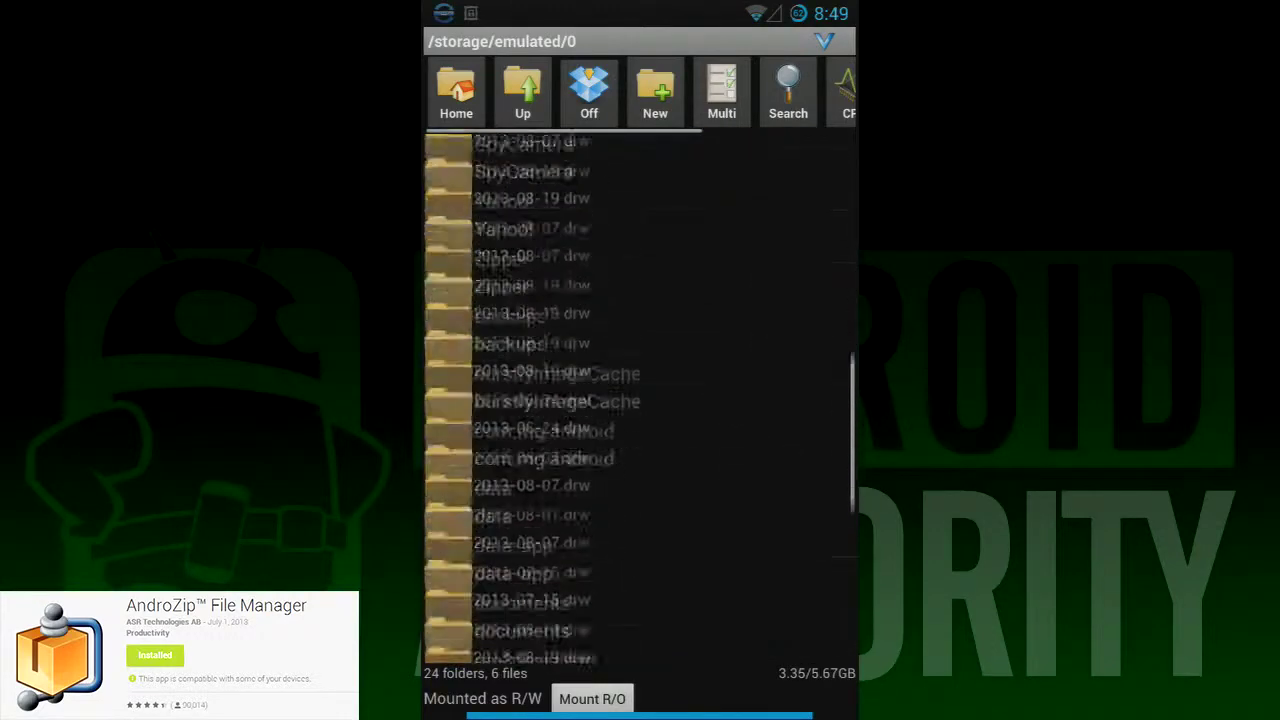
pyautogui.scroll(15, 640, 400)
pyautogui.hscroll(5, 600, 157)
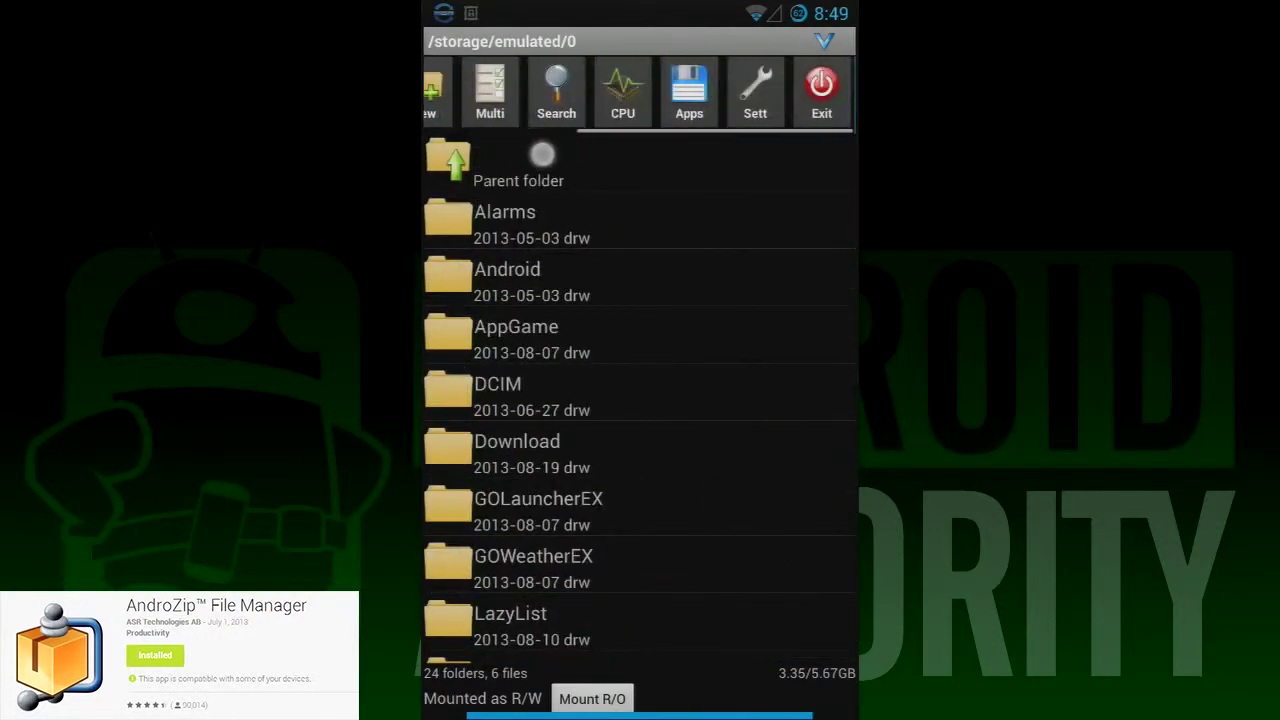
pyautogui.hscroll(-5, 567, 157)
pyautogui.hscroll(5, 766, 149)
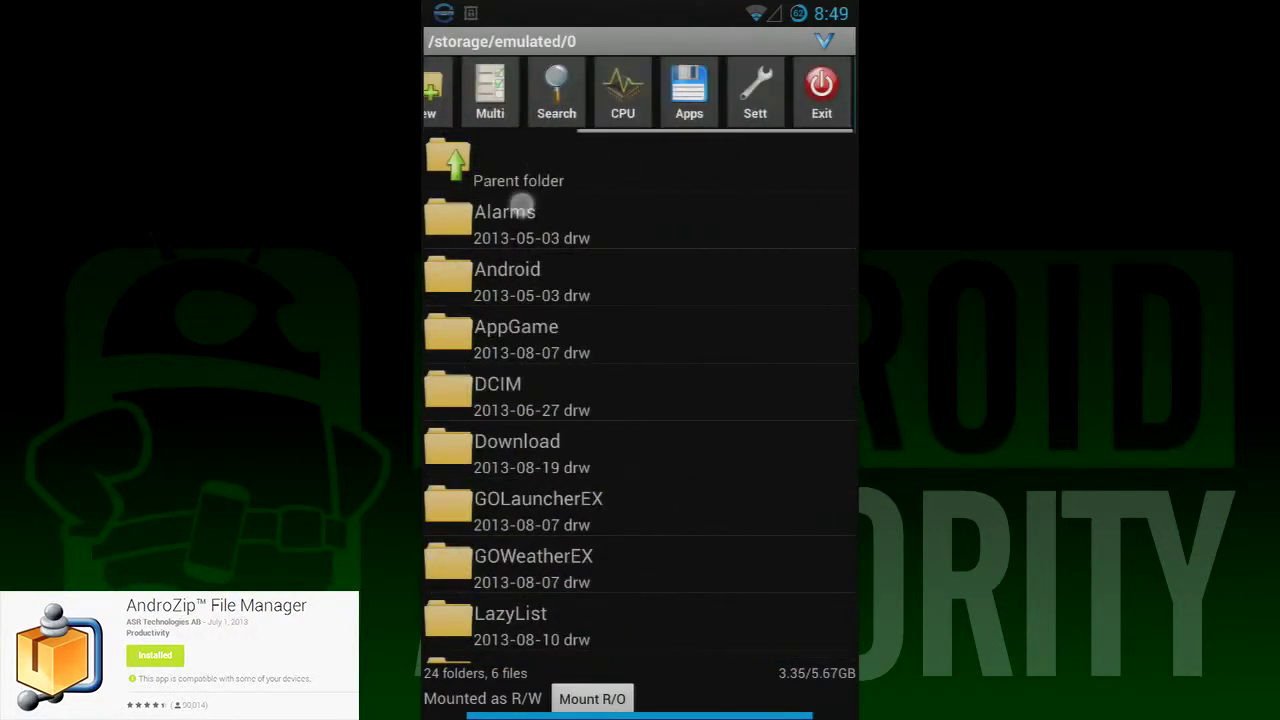
pyautogui.click(782, 95)
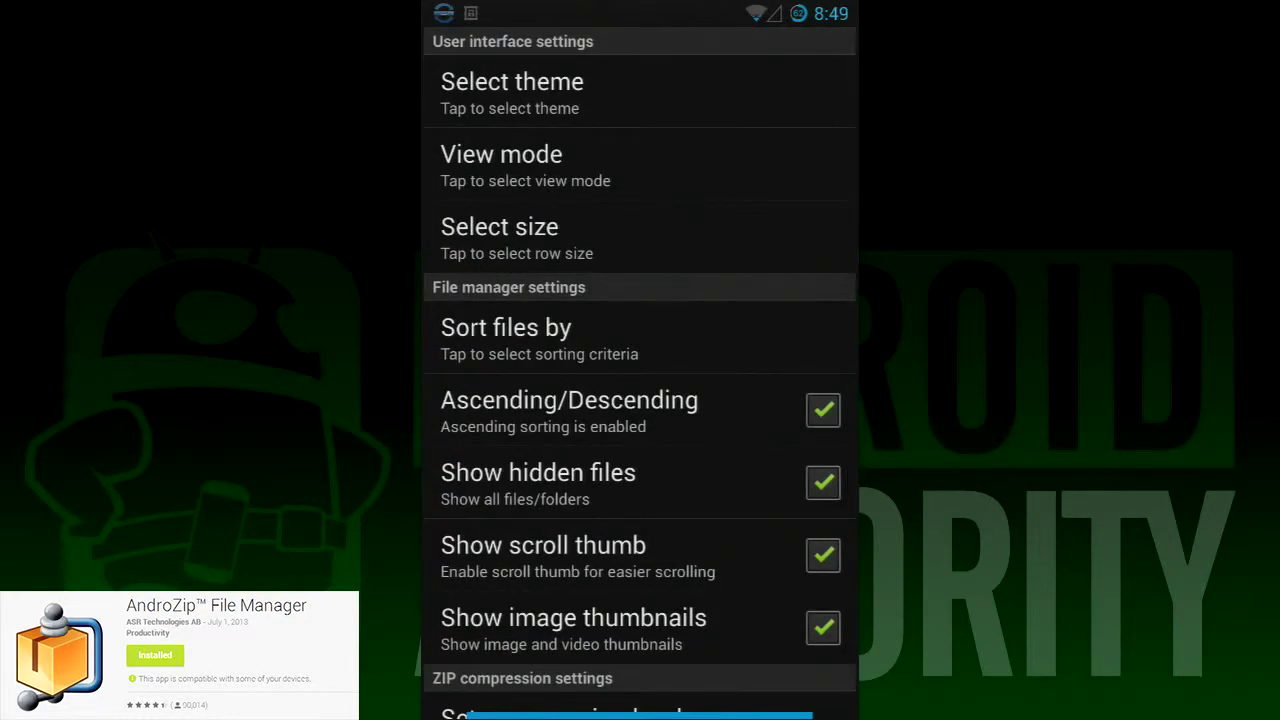
pyautogui.click(750, 186)
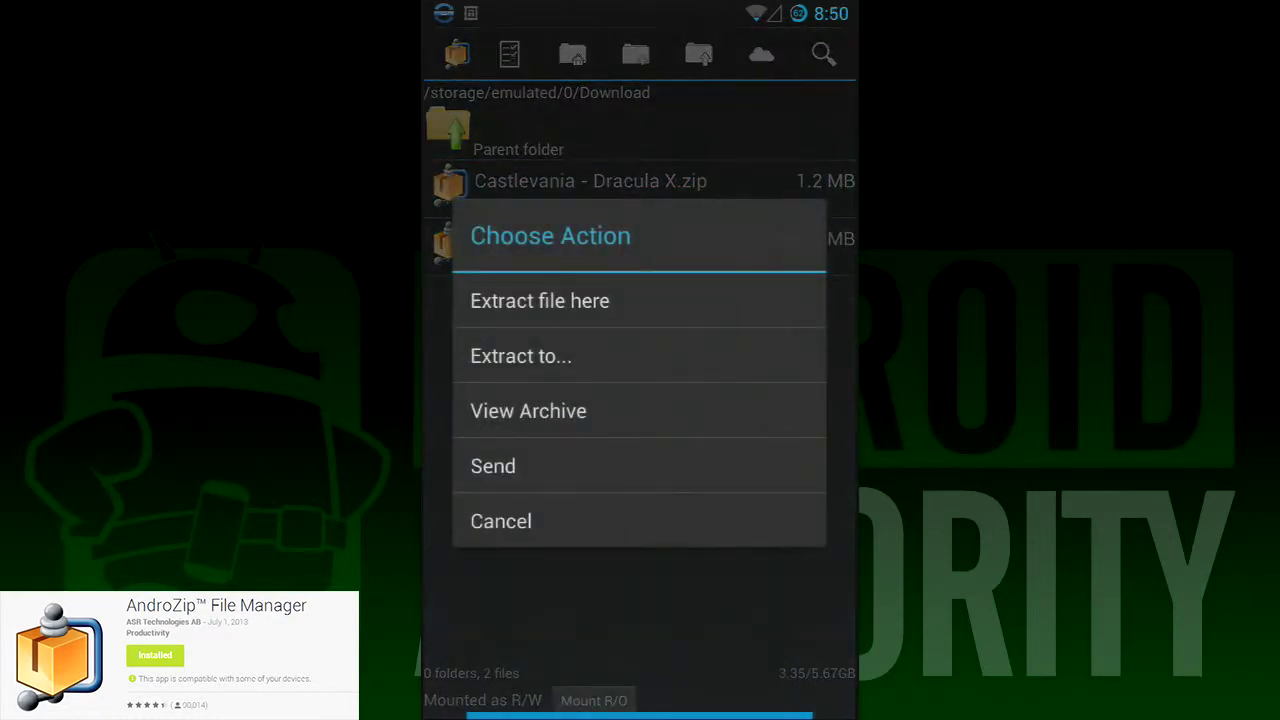
# - Extract the Castlevania archive, then create a new archive from the .smc and readme.html
pyautogui.click(657, 412)
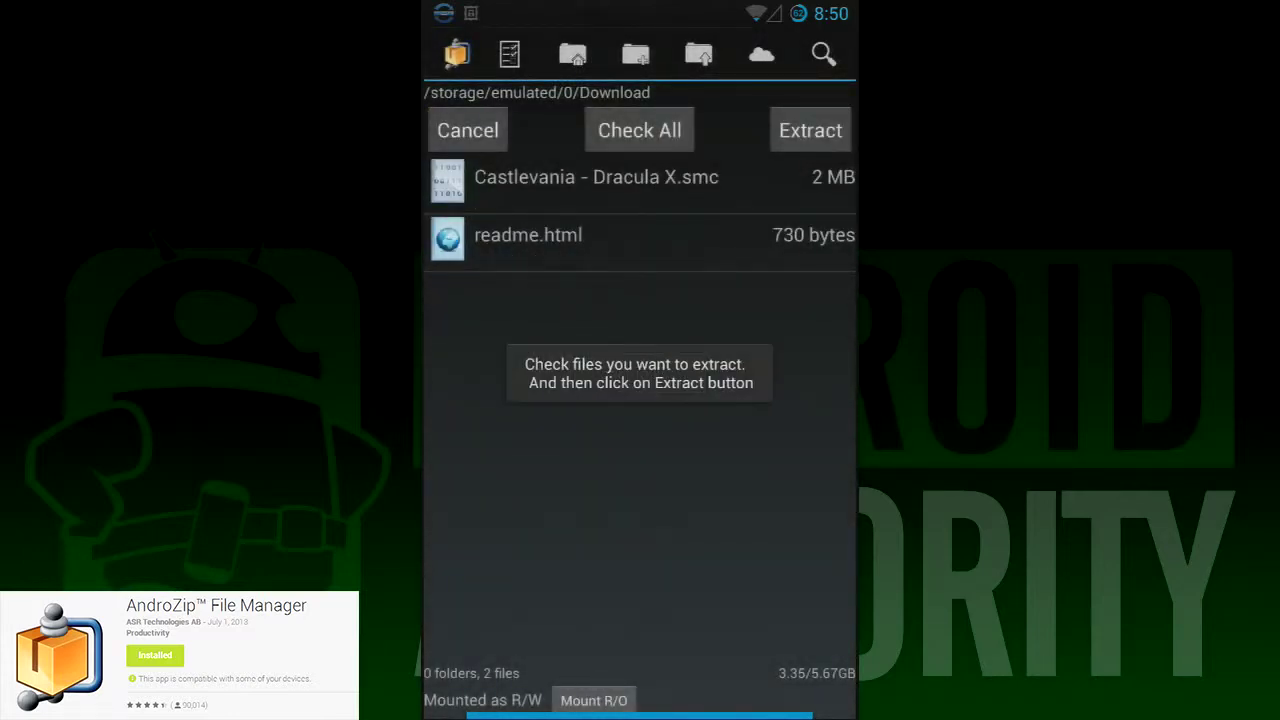
pyautogui.click(720, 186)
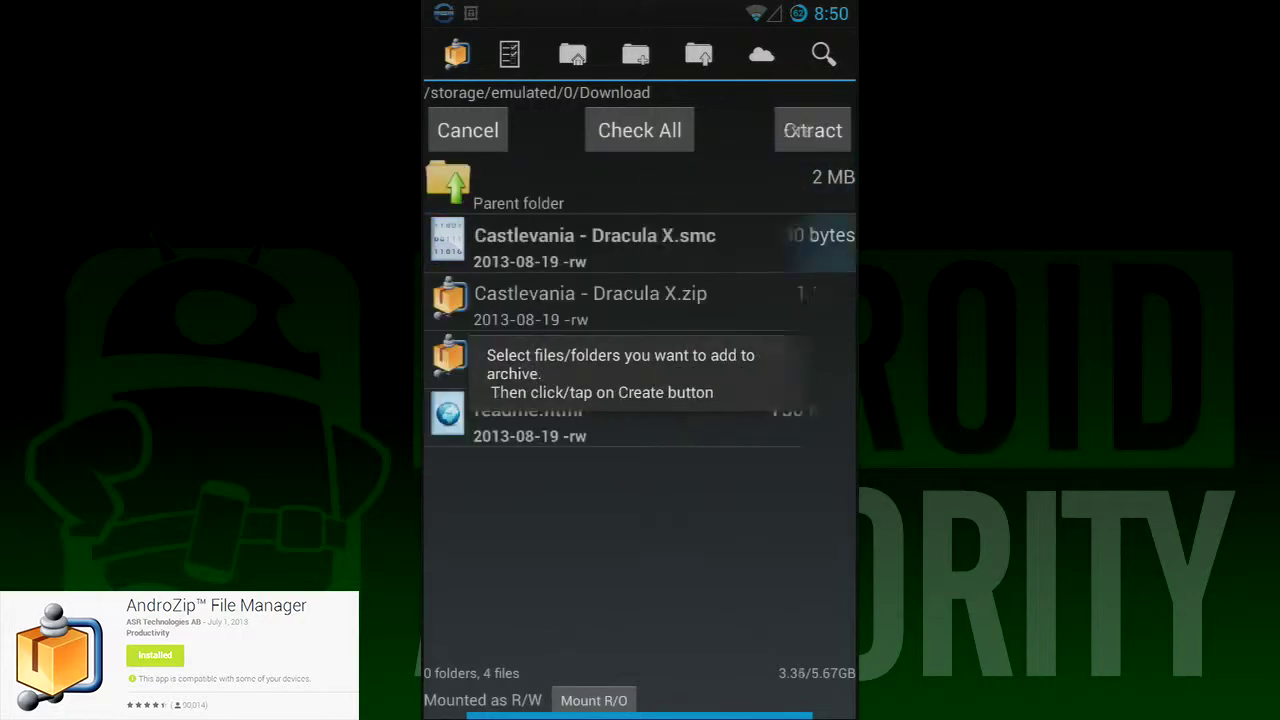
pyautogui.click(600, 420)
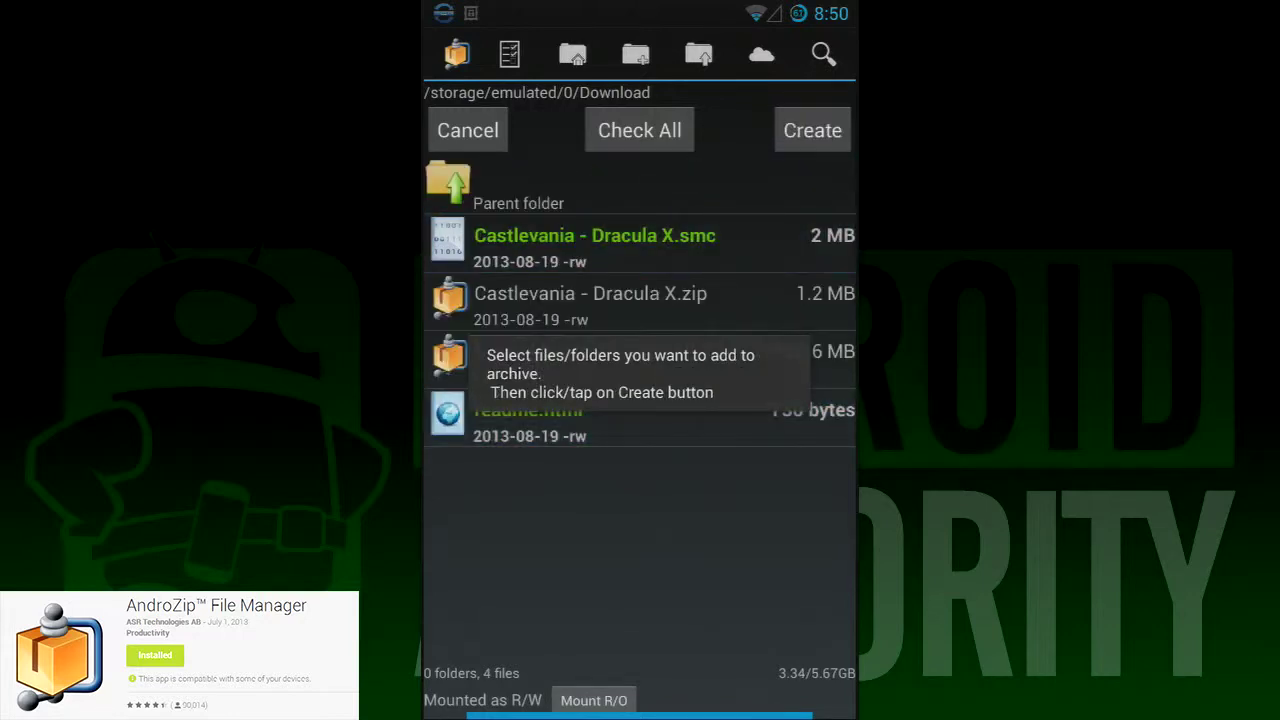
pyautogui.click(812, 130)
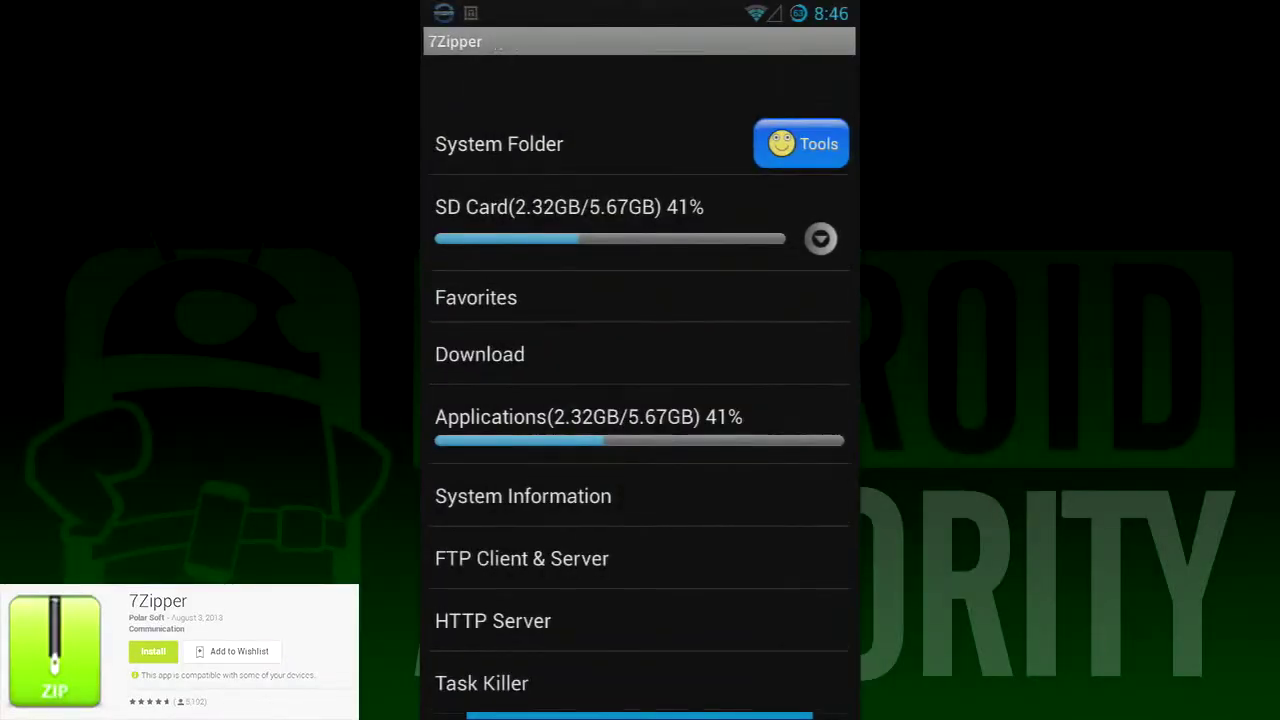
# - Open Castlevania - Dracula X.zip from the SD card and attempt extracting it into Temp
pyautogui.scroll(-3, 757, 437)
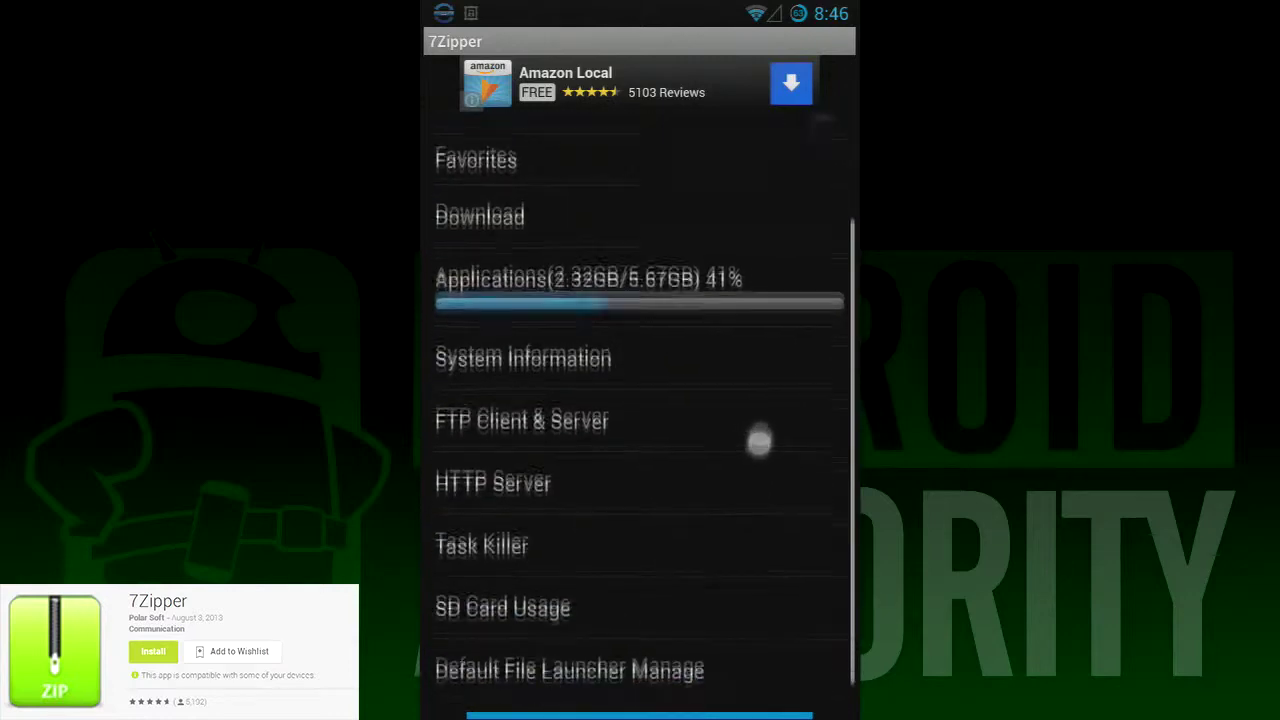
pyautogui.scroll(3, 726, 526)
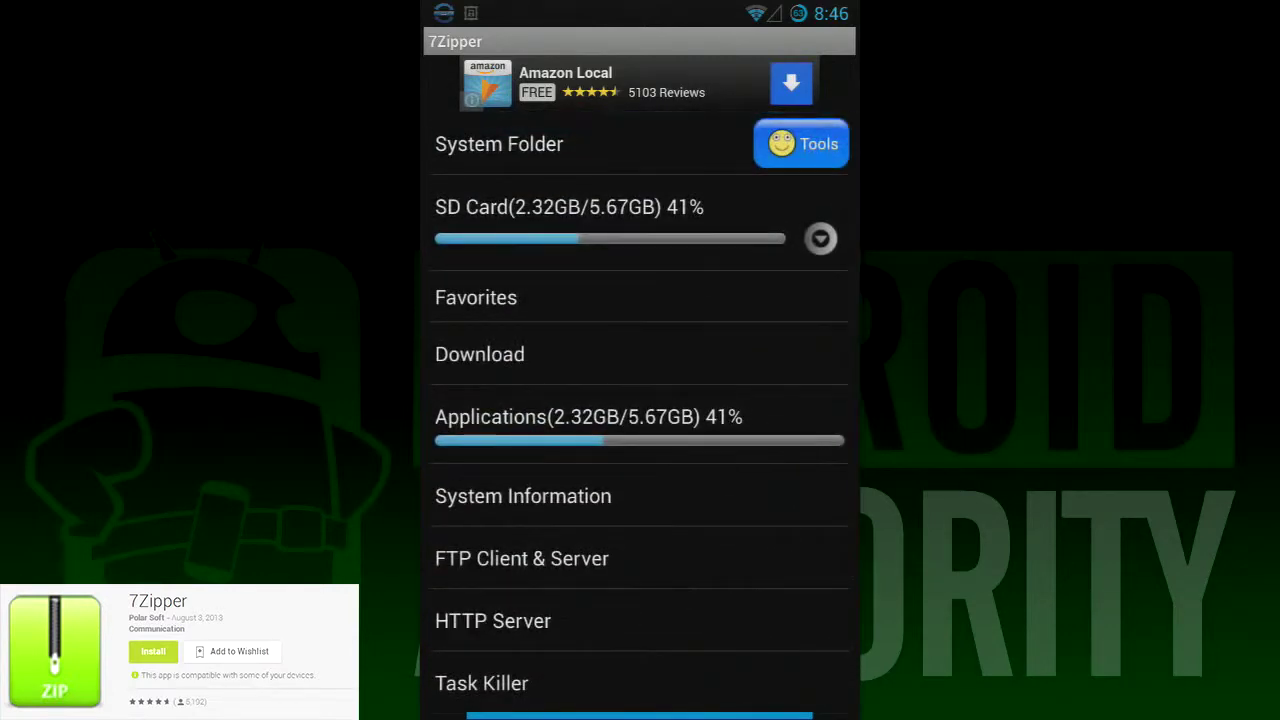
pyautogui.click(733, 229)
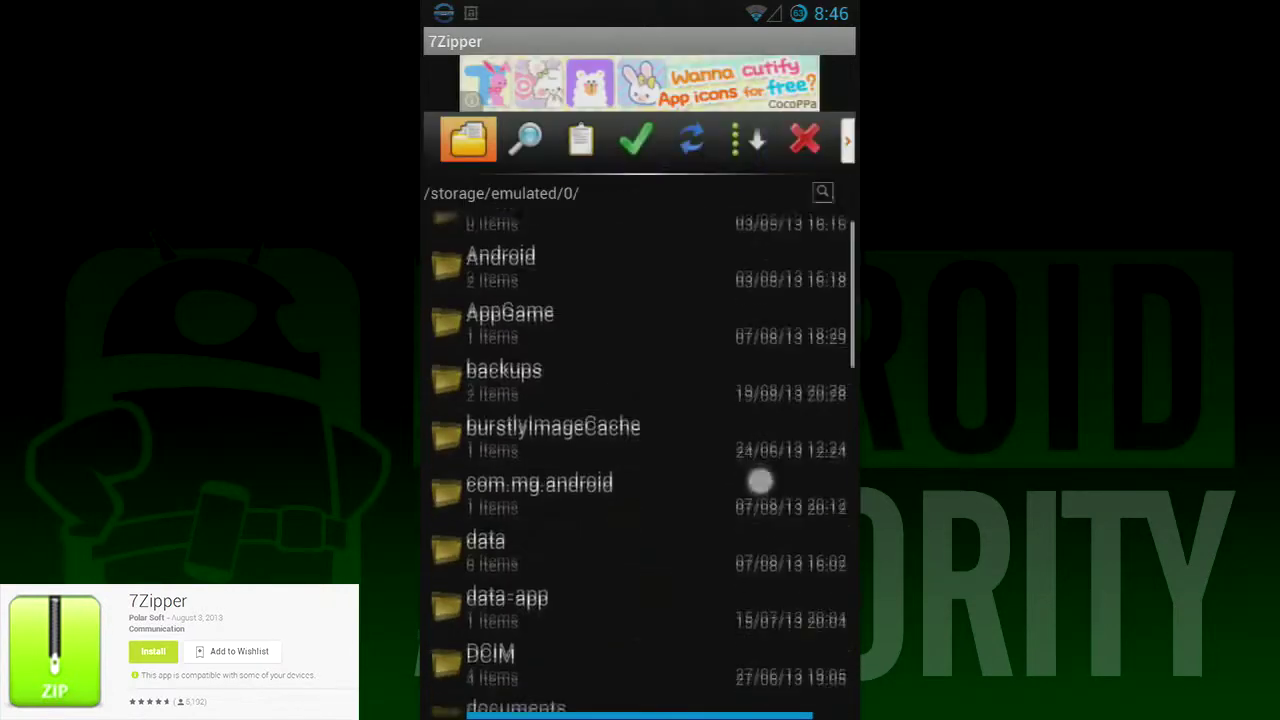
pyautogui.scroll(-10, 757, 480)
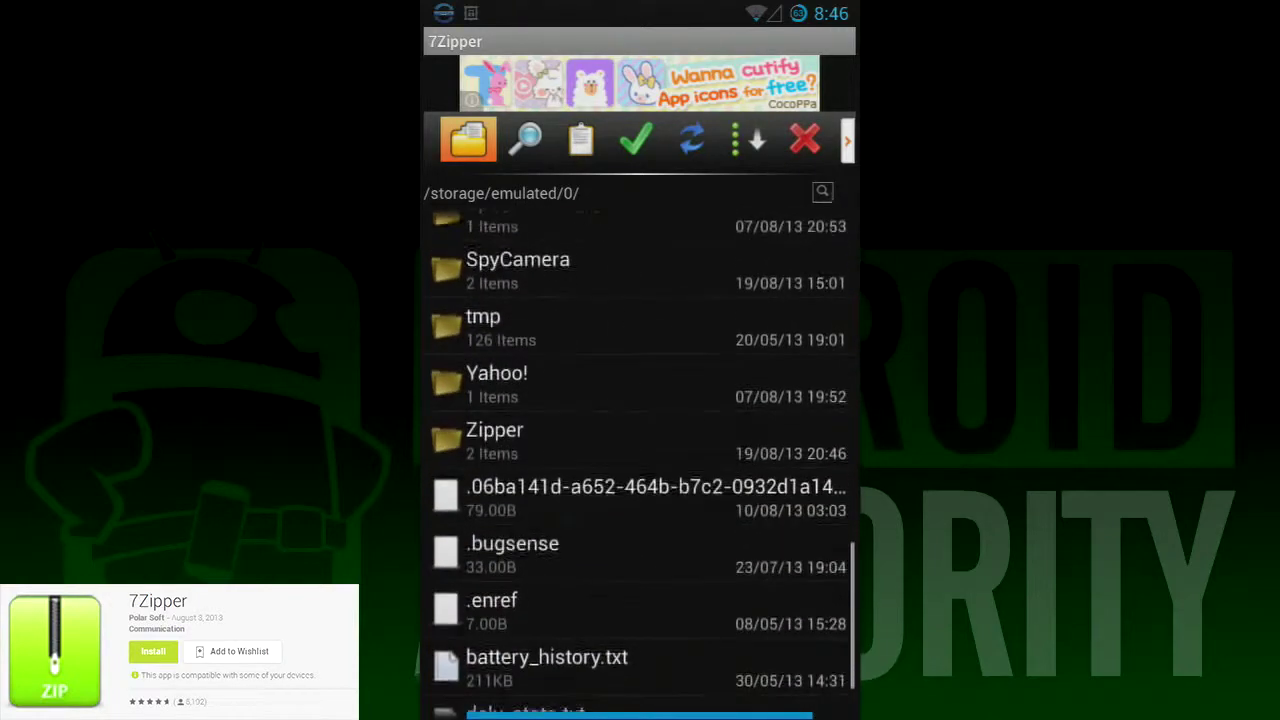
pyautogui.scroll(10, 637, 464)
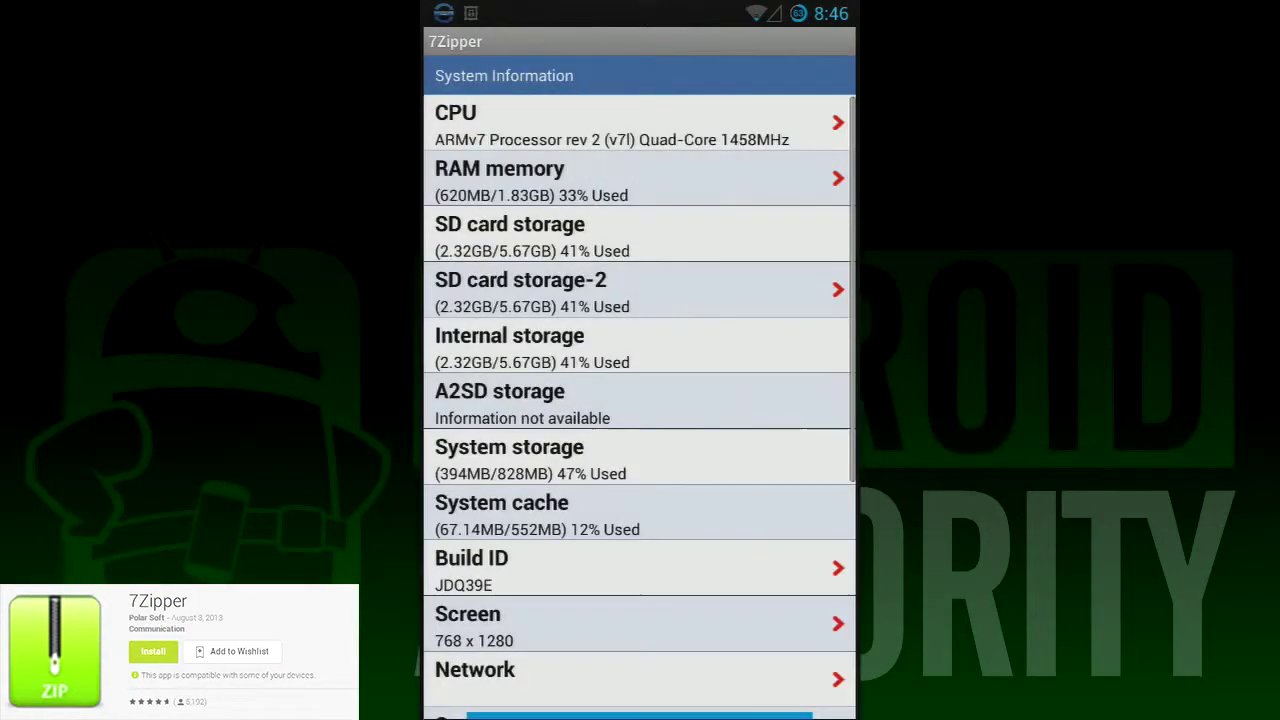
pyautogui.scroll(-2, 757, 500)
pyautogui.scroll(2, 771, 569)
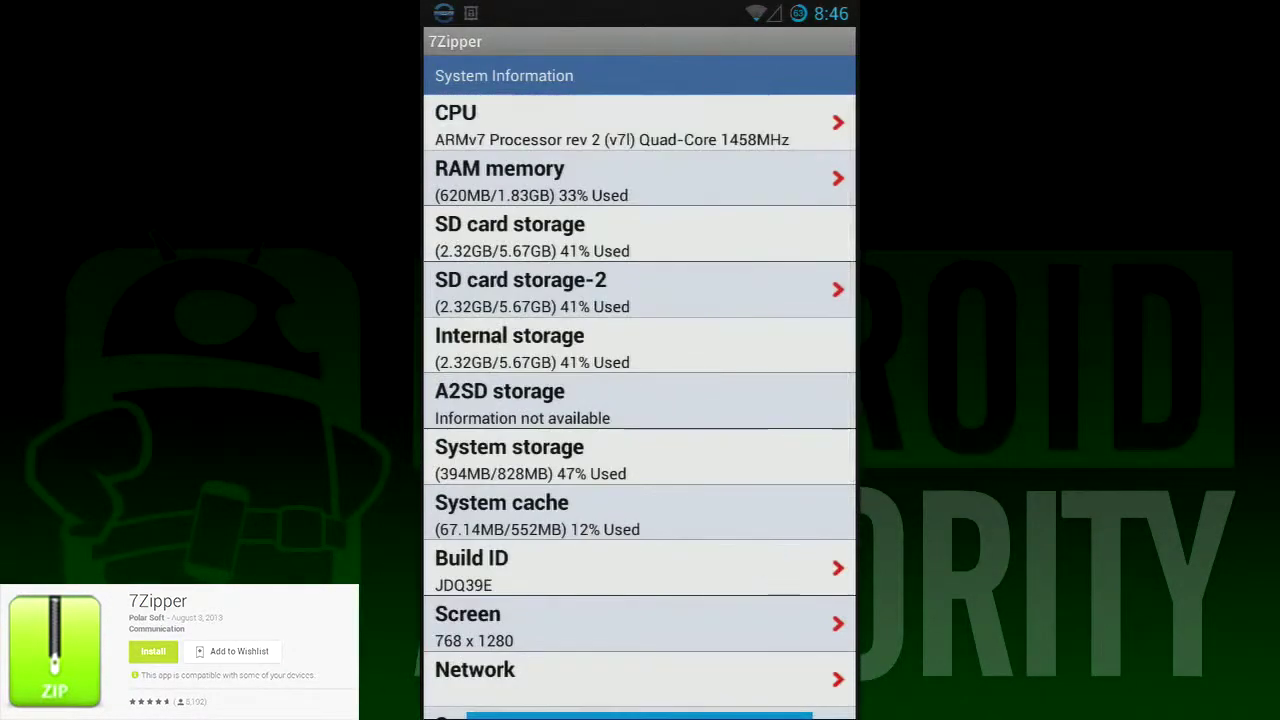
pyautogui.scroll(-5, 743, 515)
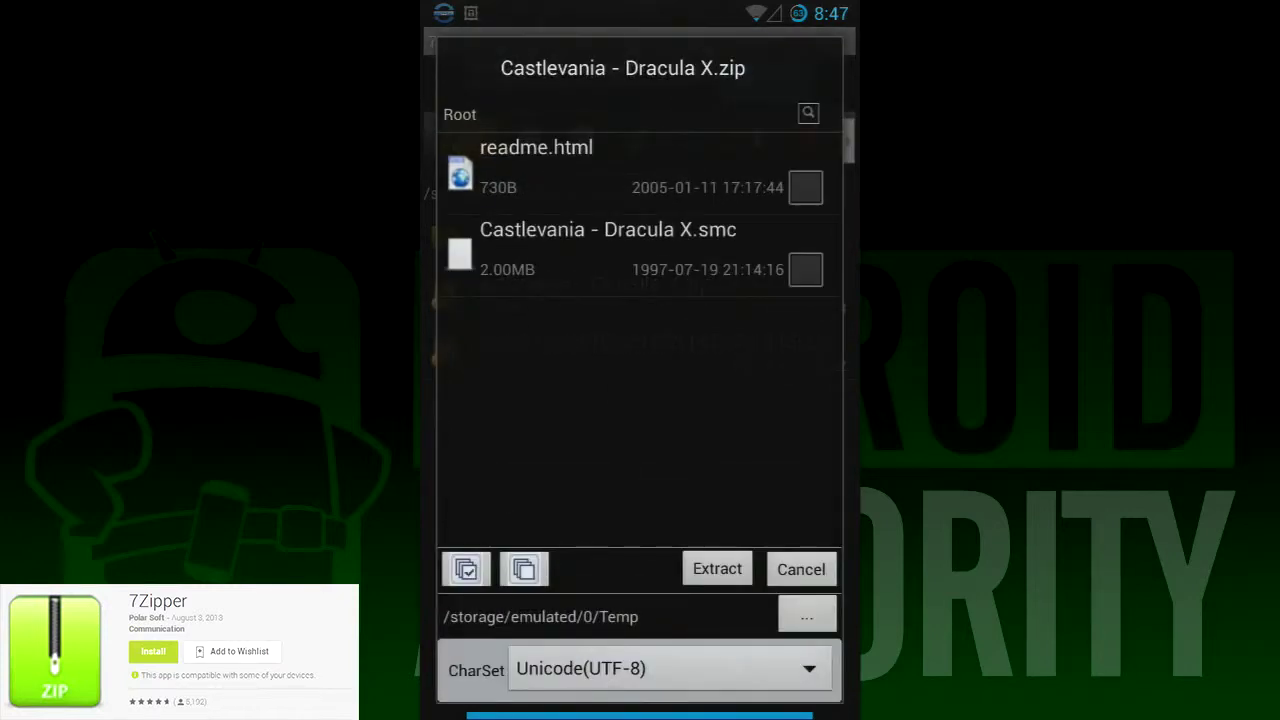
pyautogui.click(717, 568)
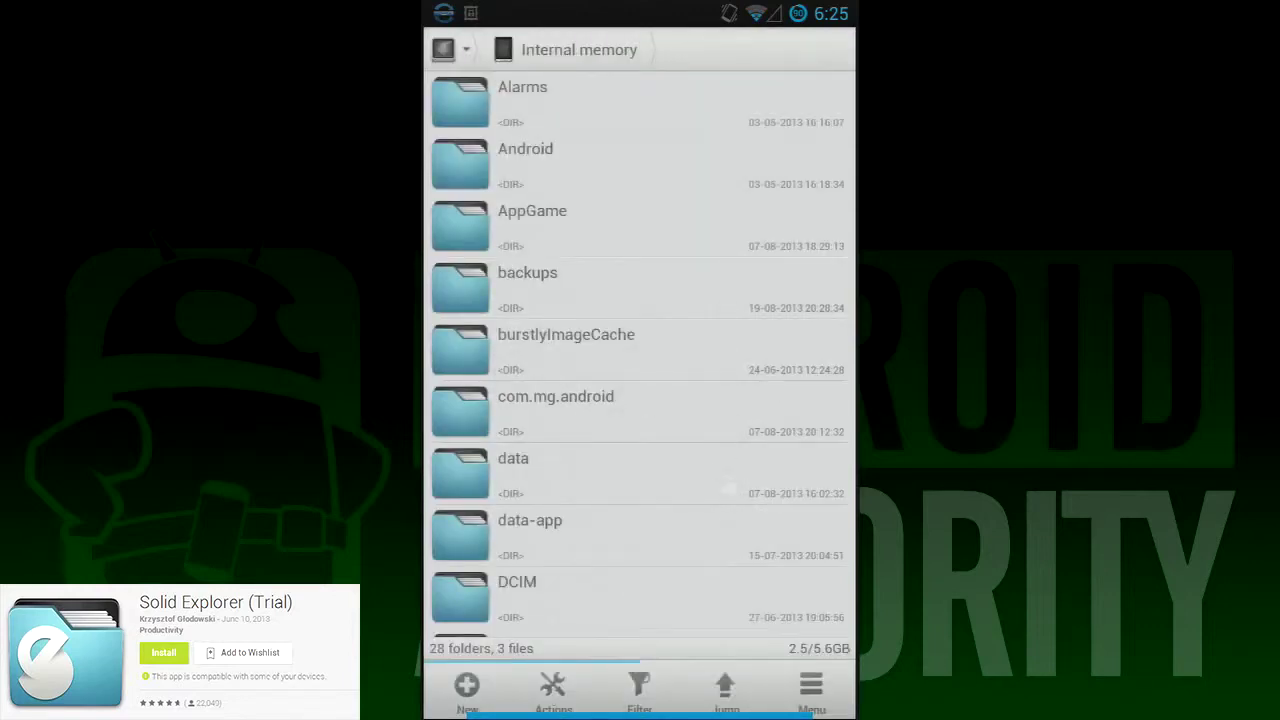
# - Extract Castlevania - Dracula X.zip right inside the Download folder
pyautogui.moveTo(728, 488); pyautogui.dragTo(743, 423)
pyautogui.moveTo(737, 528)
pyautogui.mouseDown()
pyautogui.moveTo(740, 378)
pyautogui.moveTo(757, 303)
pyautogui.mouseUp()
pyautogui.moveTo(735, 420); pyautogui.dragTo(727, 294)
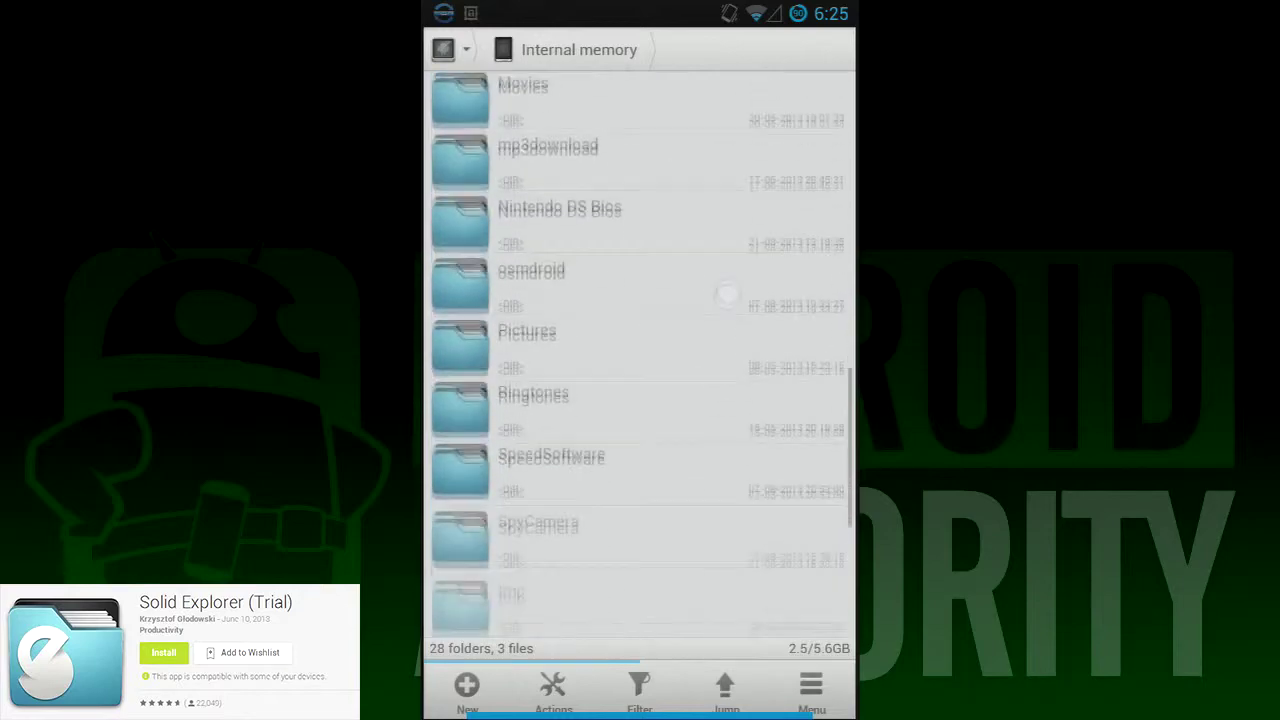
pyautogui.moveTo(728, 520); pyautogui.dragTo(728, 220)
pyautogui.moveTo(715, 450)
pyautogui.mouseDown()
pyautogui.moveTo(700, 257)
pyautogui.moveTo(705, 550)
pyautogui.mouseUp()
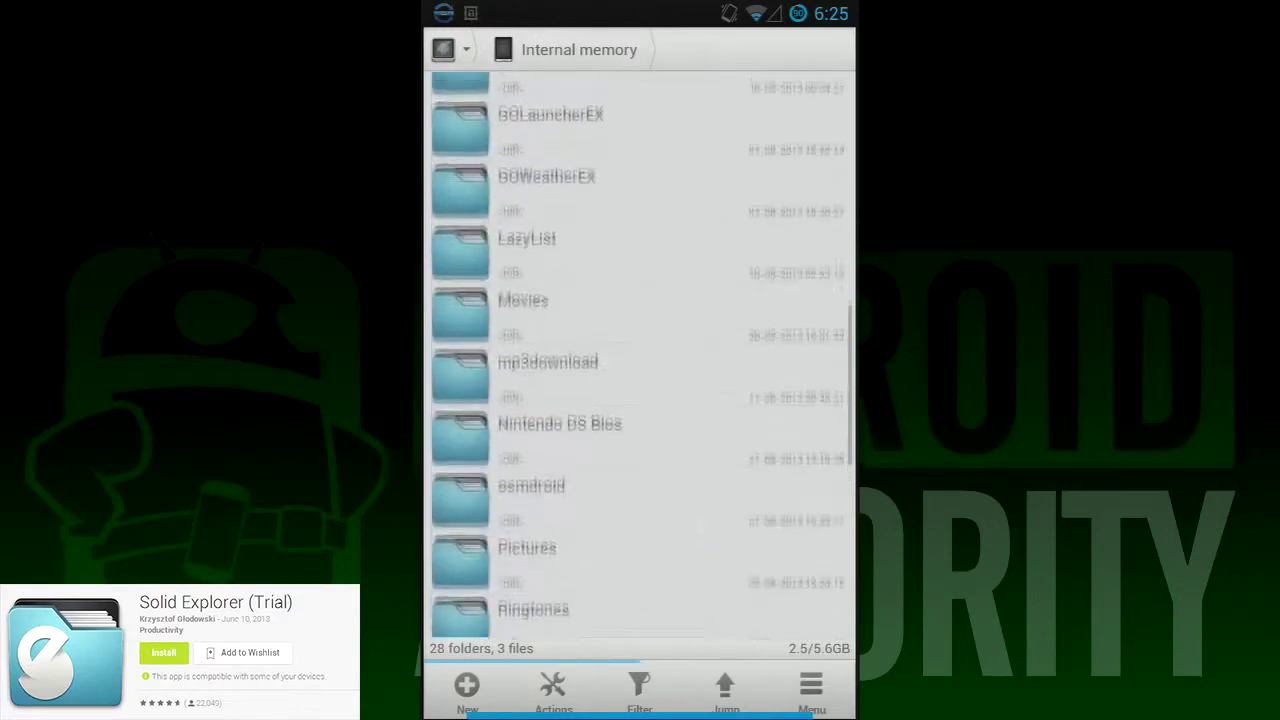
pyautogui.click(700, 190)
pyautogui.click(726, 110)
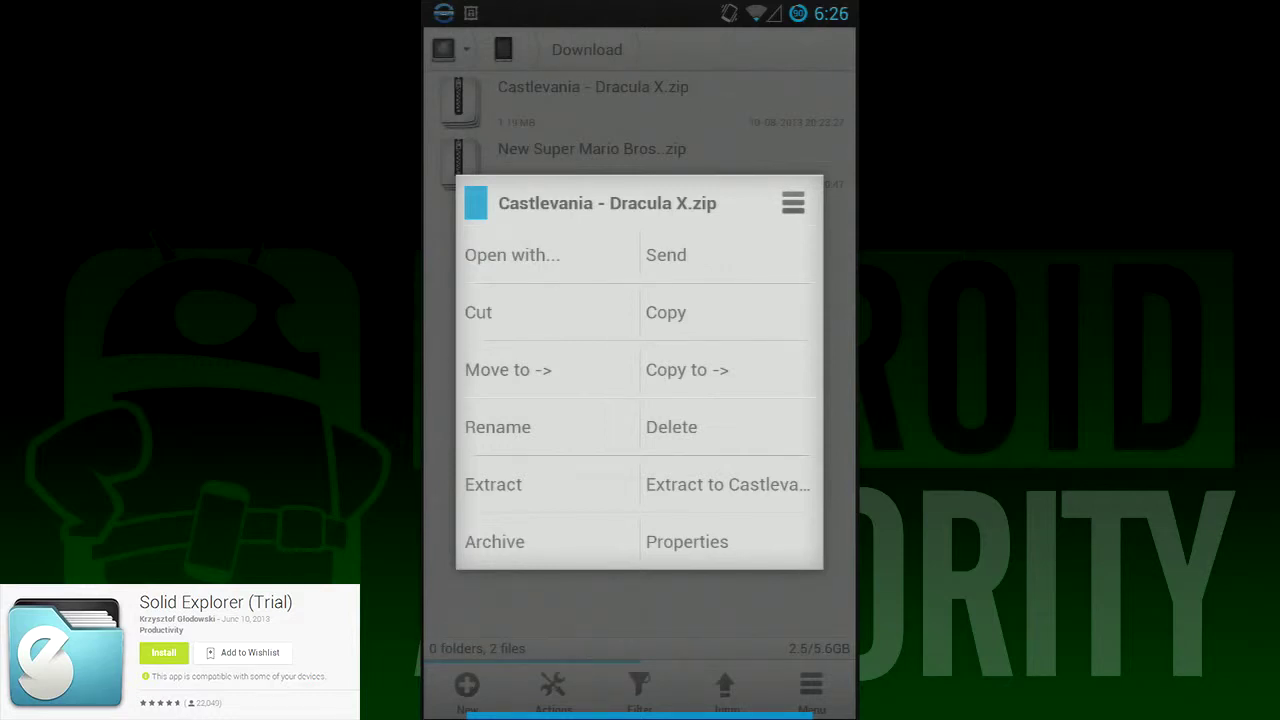
pyautogui.click(576, 497)
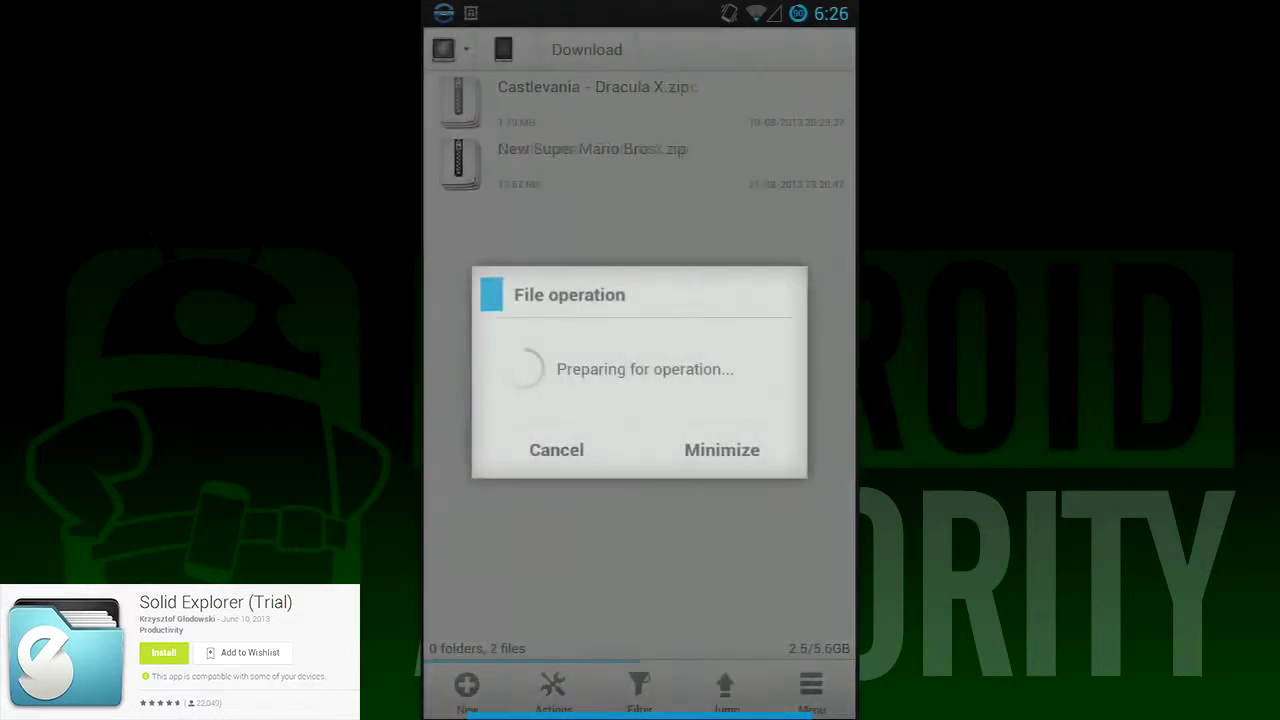
# - Start archiving the test folder and view the ZIP and TAR format options
pyautogui.click(697, 110)
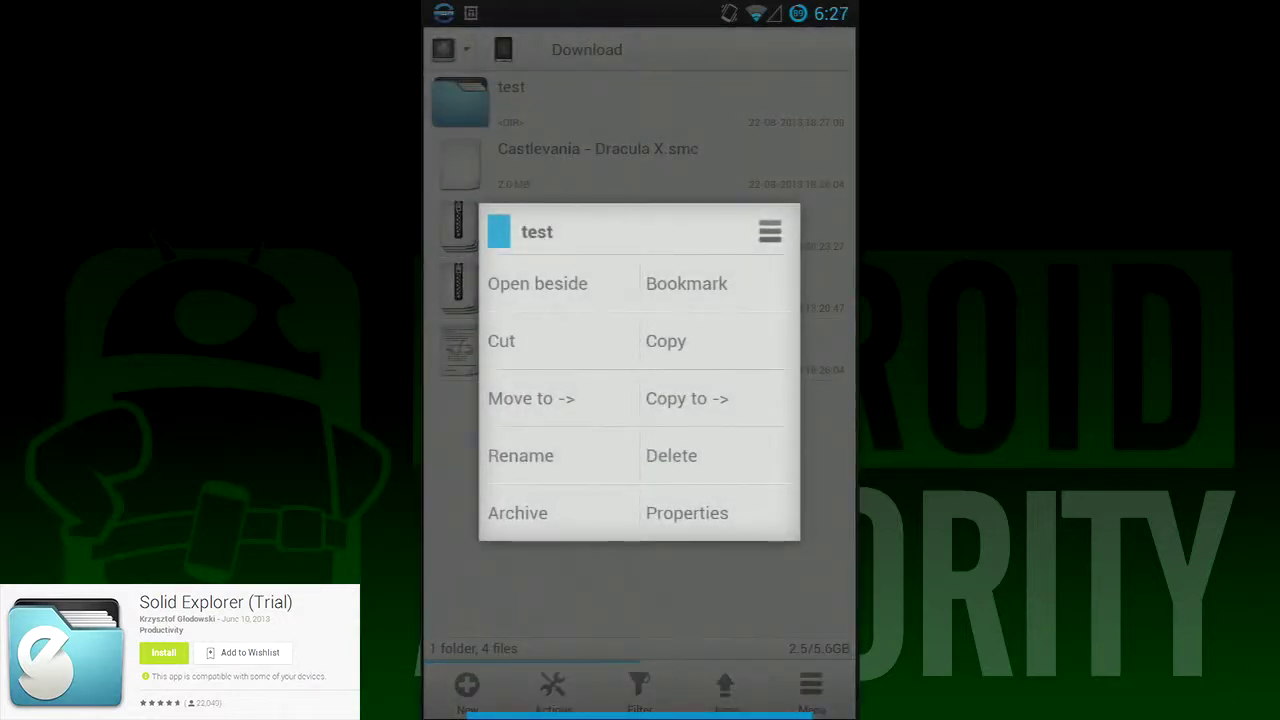
pyautogui.click(566, 508)
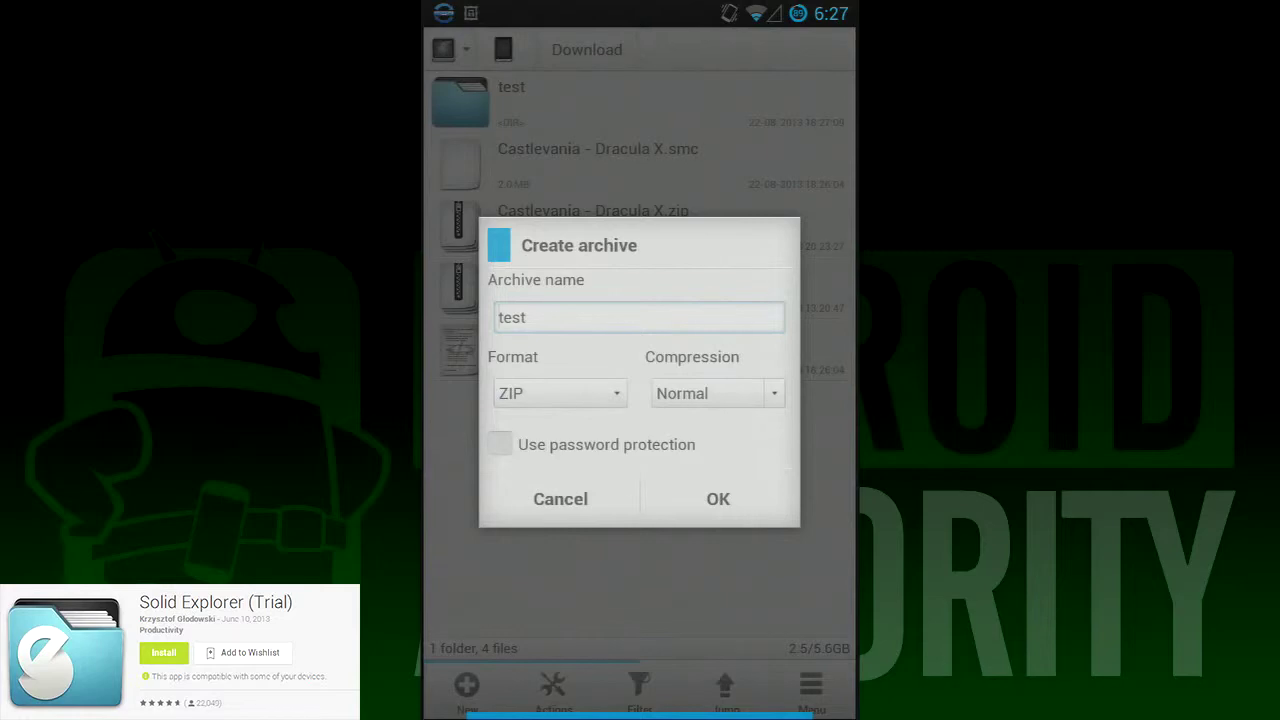
pyautogui.click(559, 393)
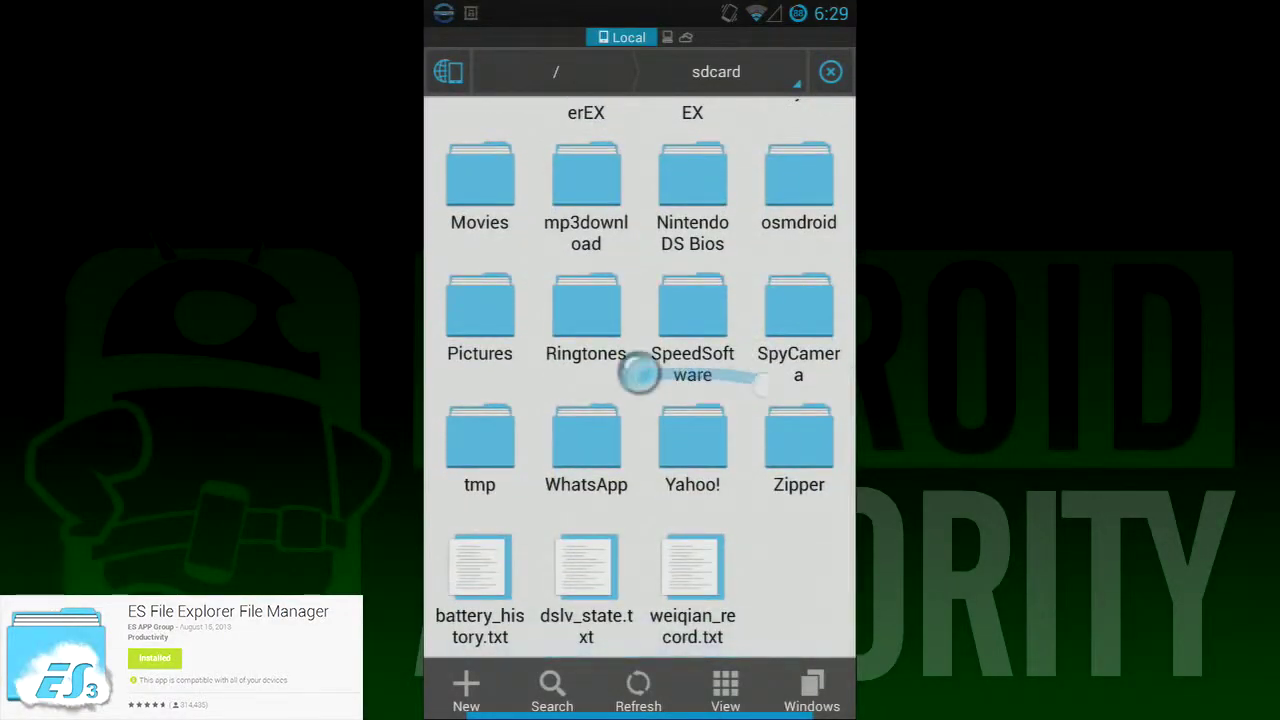
# - Extract test.tar.gz from sdcard/Download into the current path, producing test.tar
pyautogui.moveTo(640, 375); pyautogui.dragTo(830, 362)
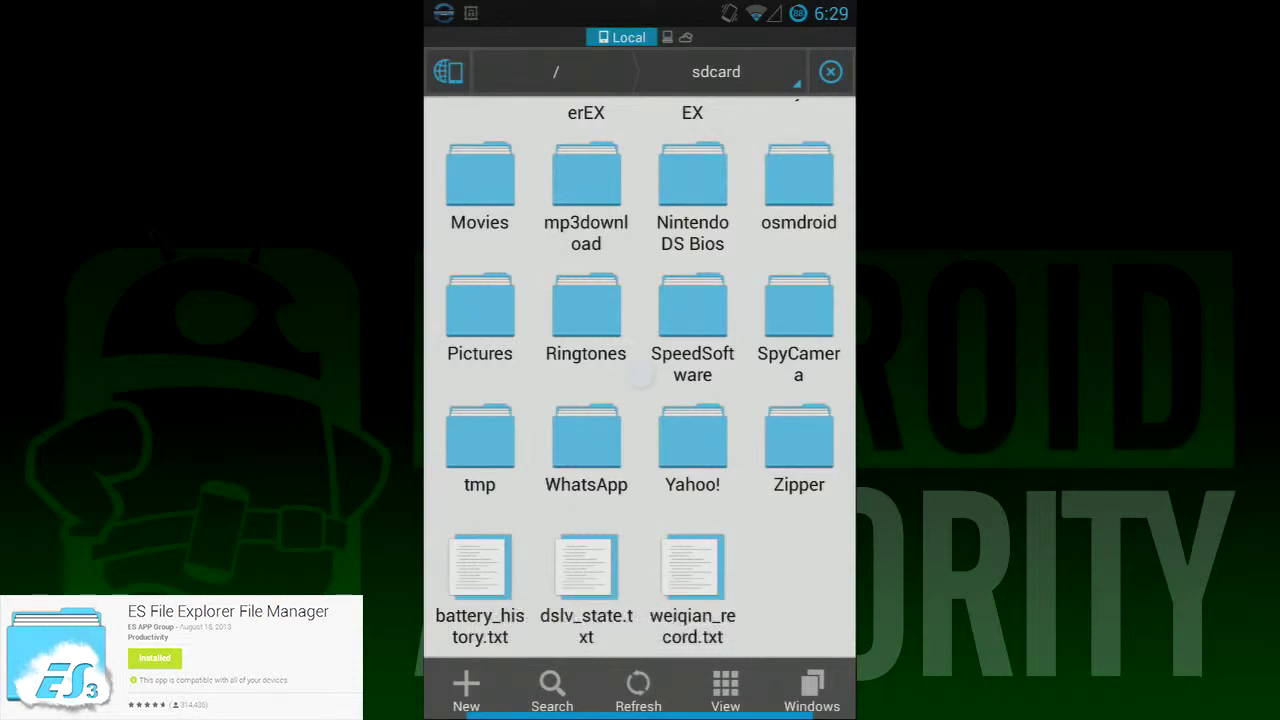
pyautogui.moveTo(714, 306); pyautogui.dragTo(553, 420)
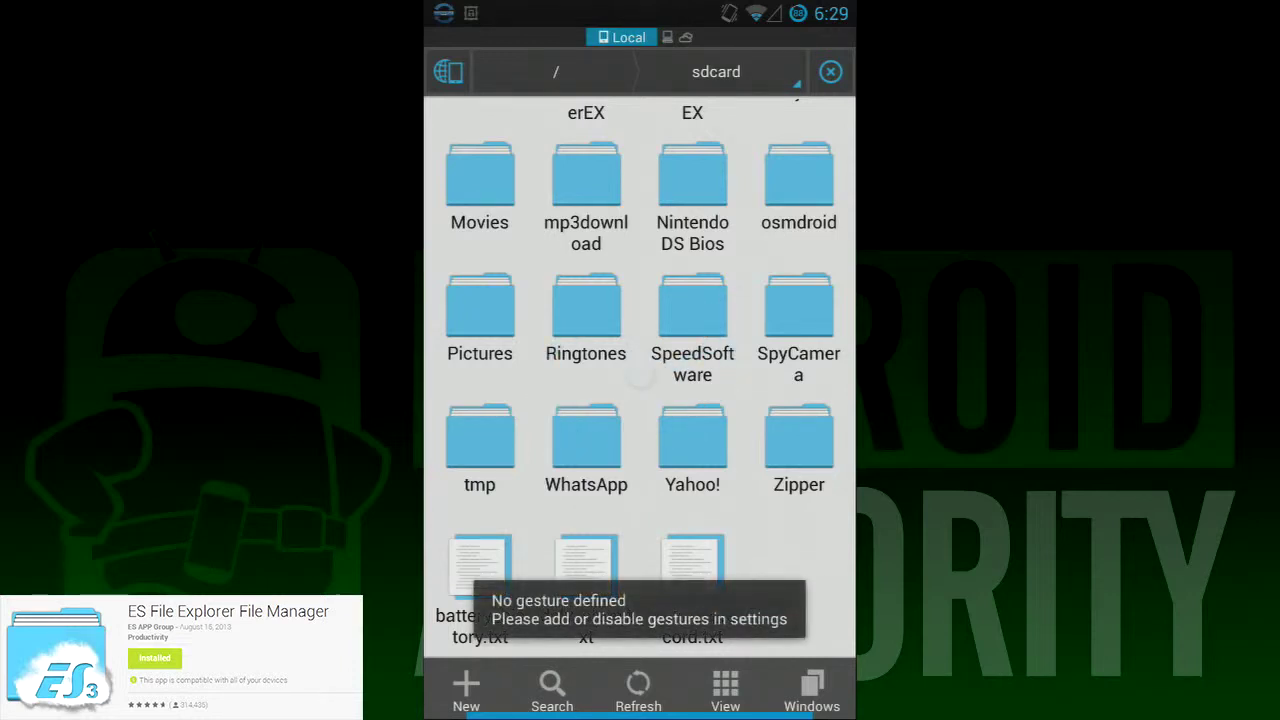
pyautogui.moveTo(640, 375); pyautogui.dragTo(640, 300)
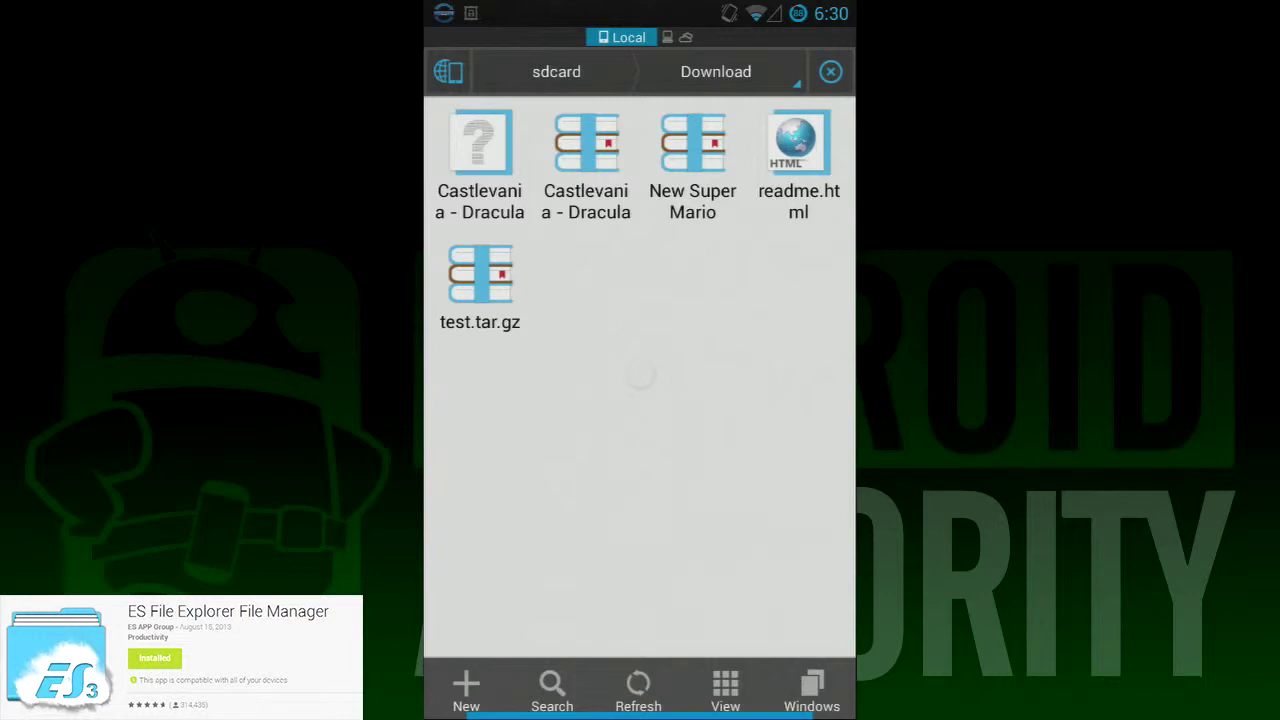
pyautogui.click(482, 283)
pyautogui.moveTo(748, 489); pyautogui.dragTo(786, 251)
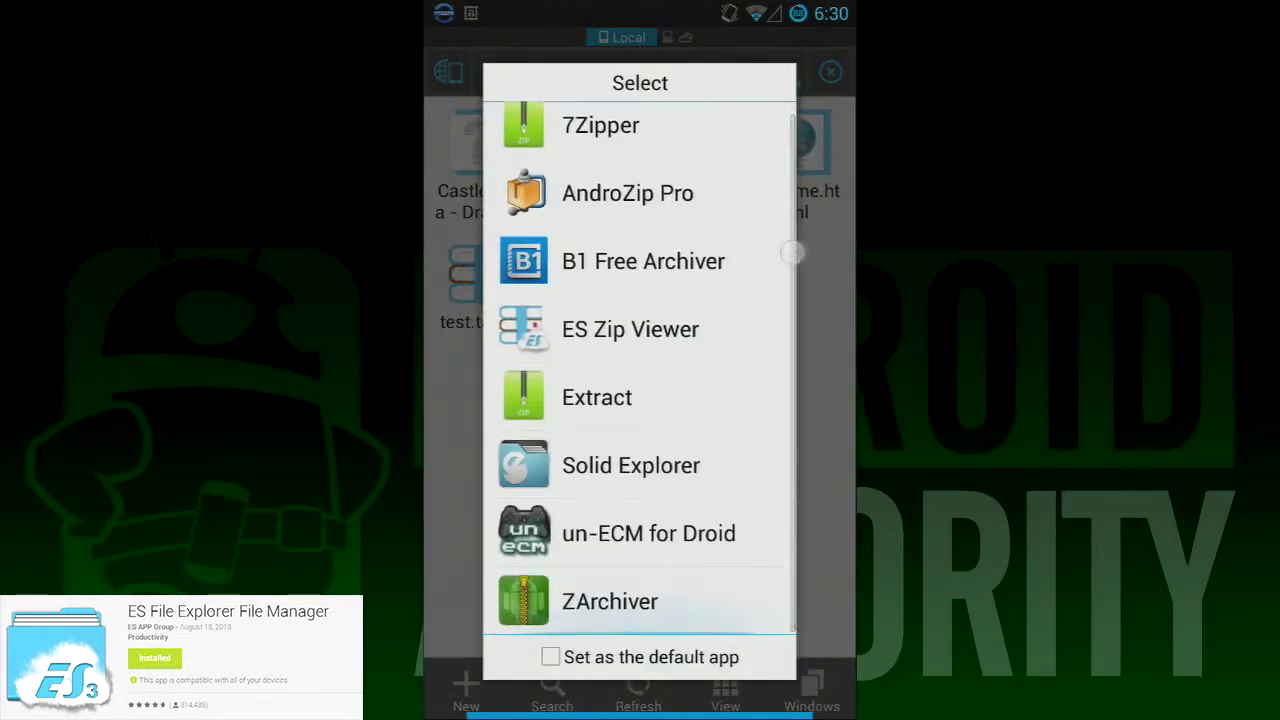
pyautogui.moveTo(758, 480); pyautogui.dragTo(777, 324)
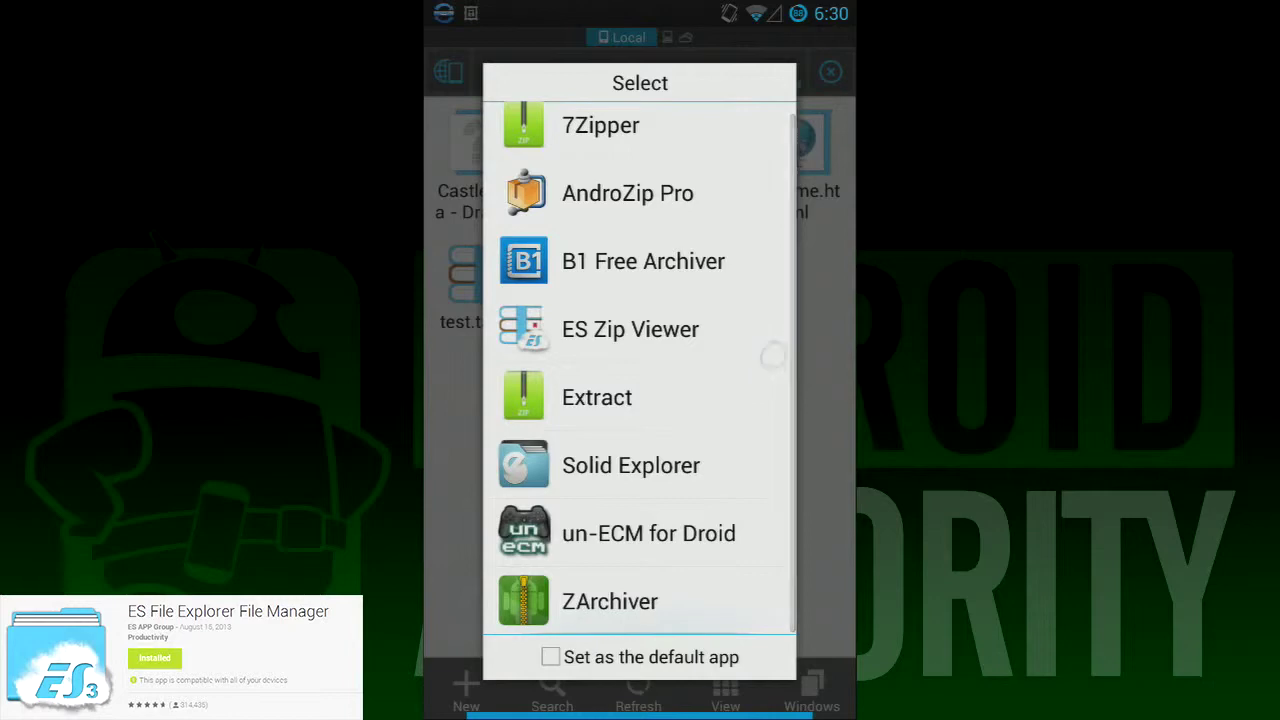
pyautogui.click(808, 477)
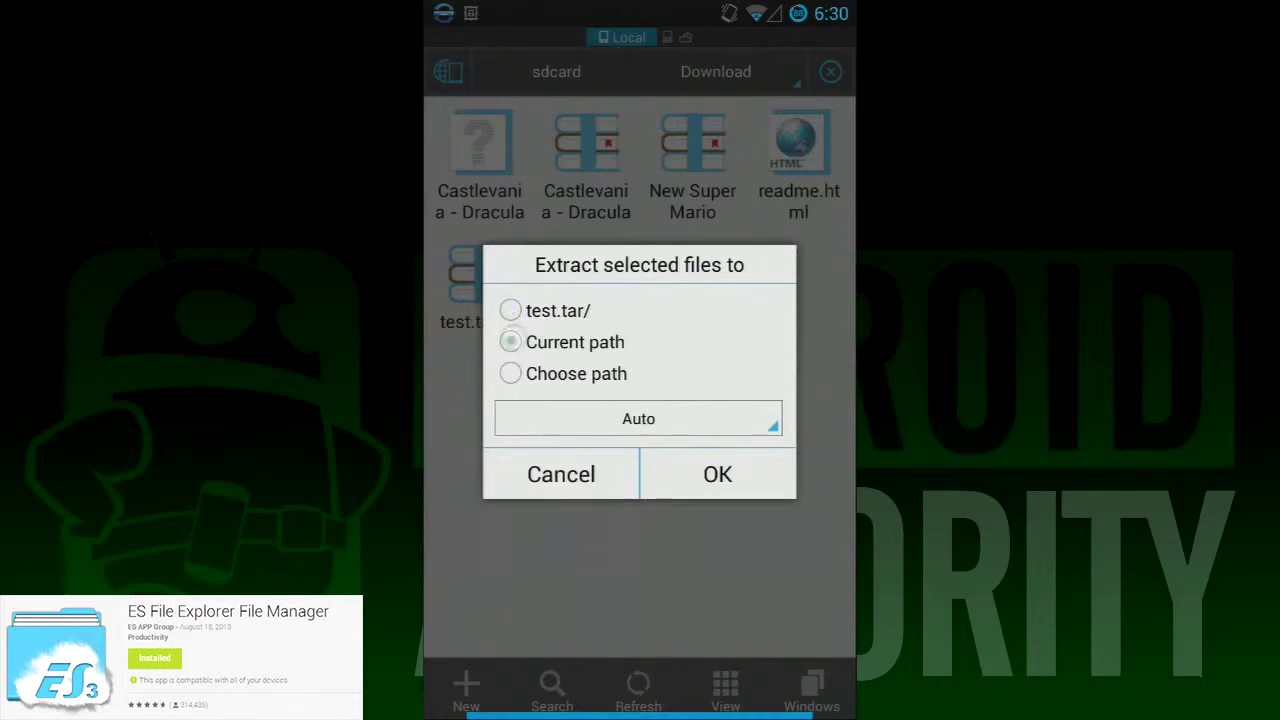
pyautogui.click(717, 474)
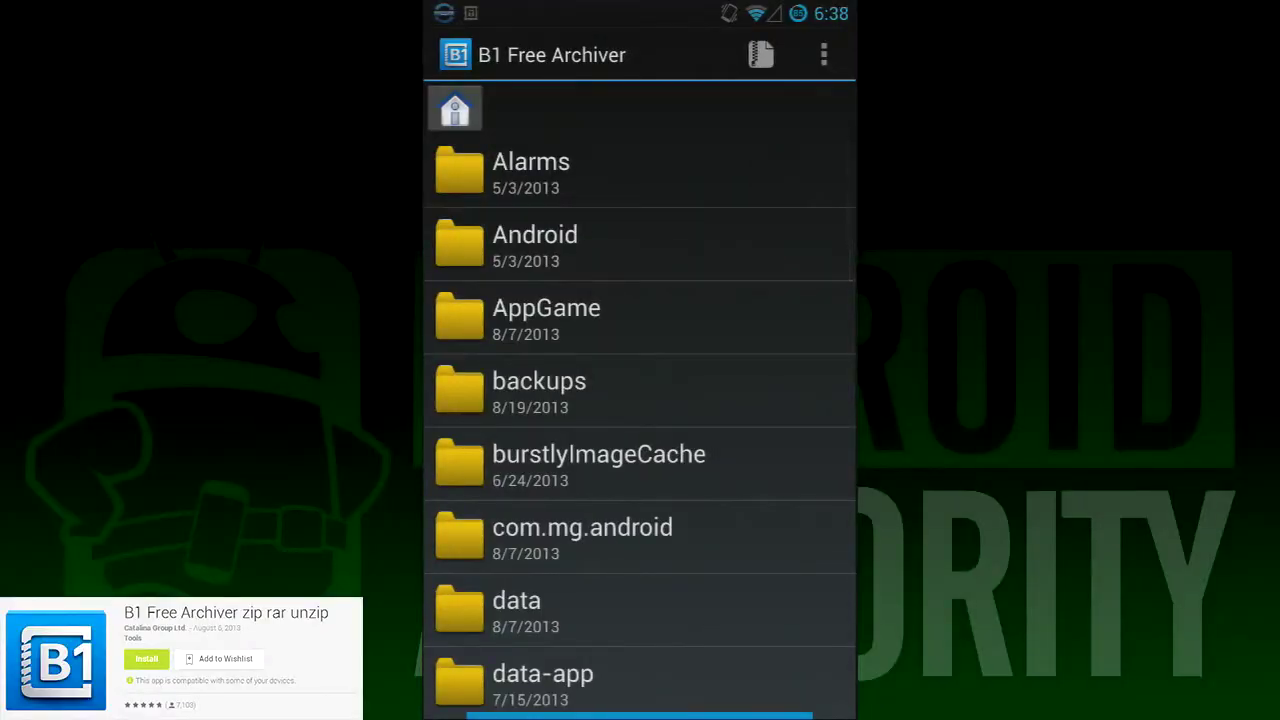
# - Set up compressing the Castlevania - Dracula X folder into a ZIP archive
pyautogui.scroll(-5, 766, 480)
pyautogui.scroll(-5, 743, 437)
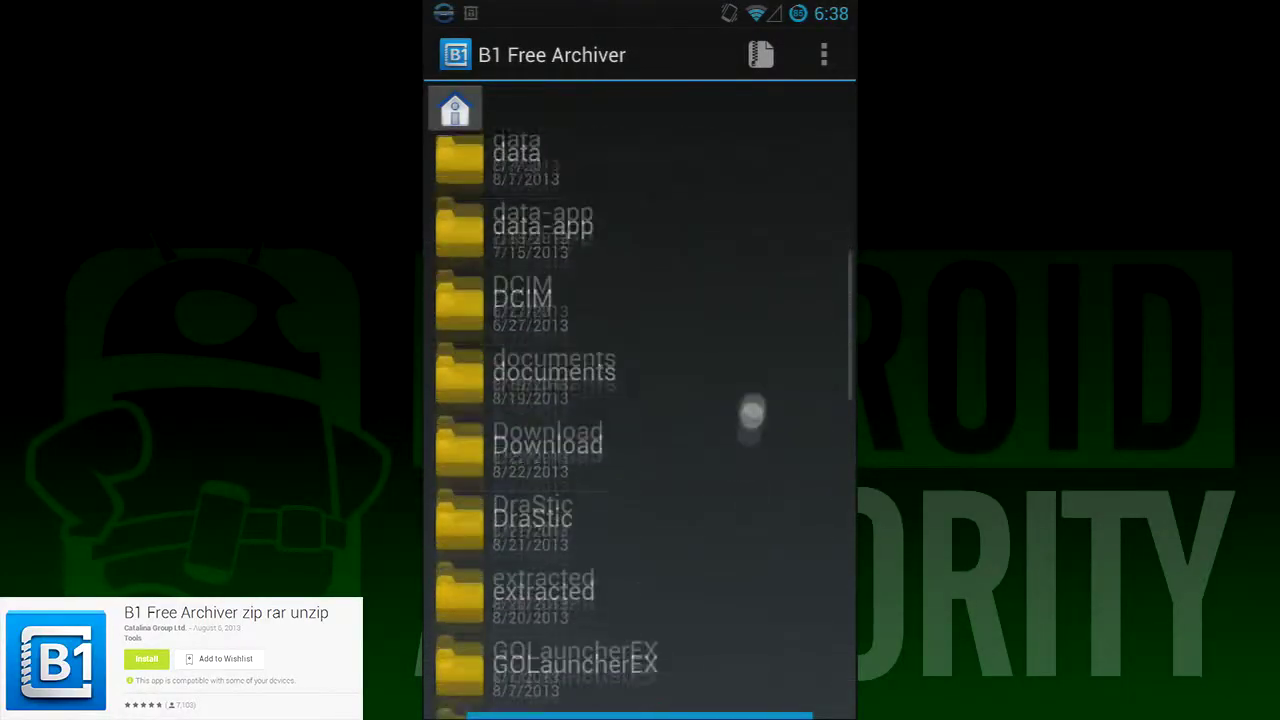
pyautogui.scroll(-5, 737, 420)
pyautogui.scroll(-5, 743, 457)
pyautogui.scroll(10, 743, 440)
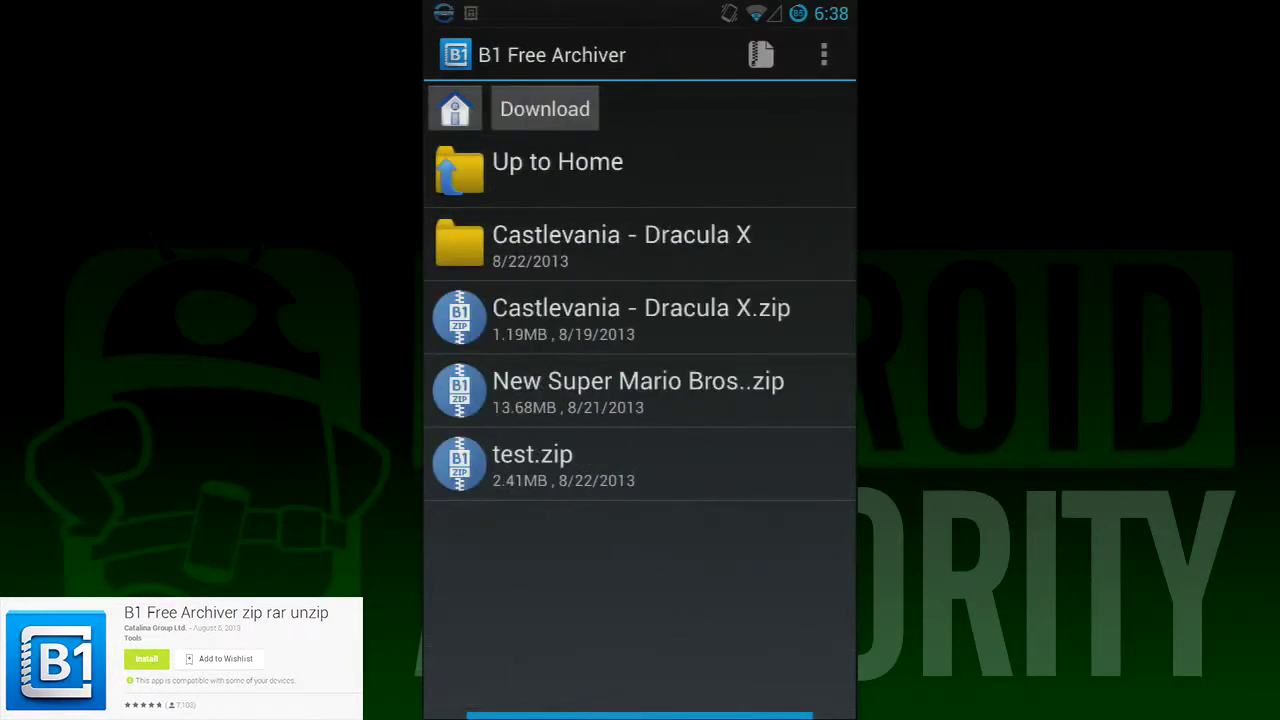
pyautogui.click(790, 255)
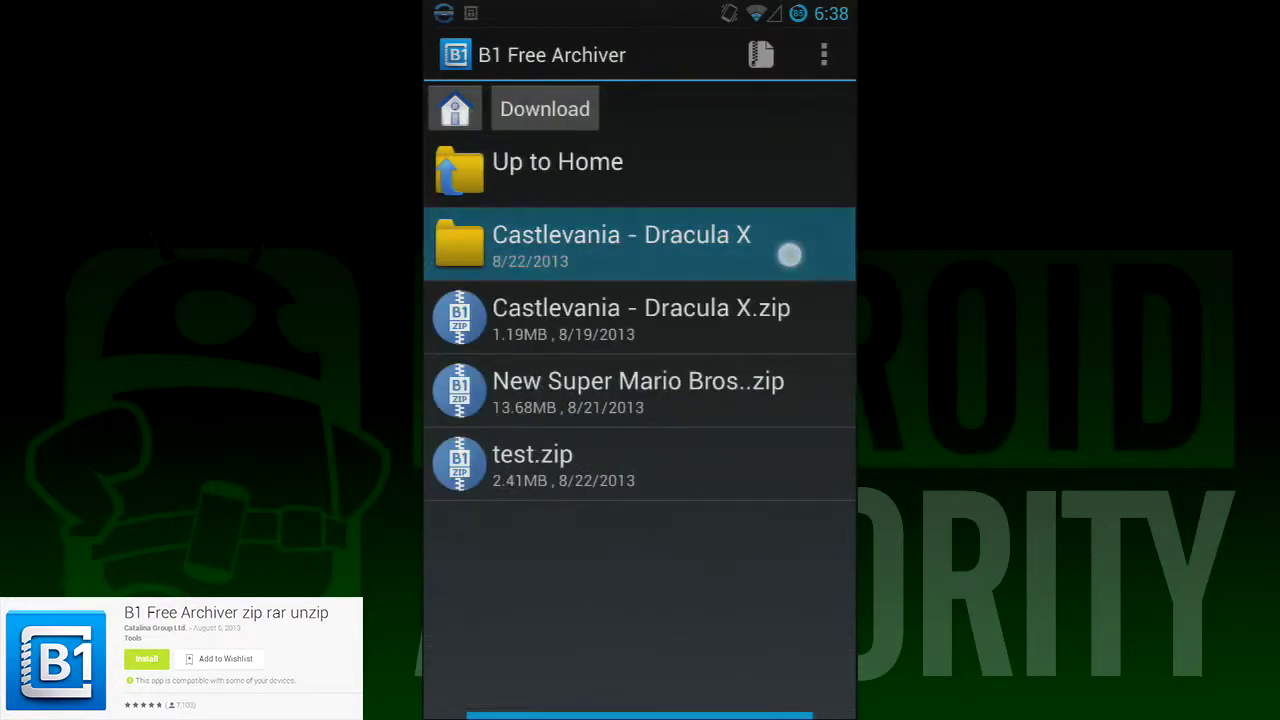
pyautogui.click(754, 249)
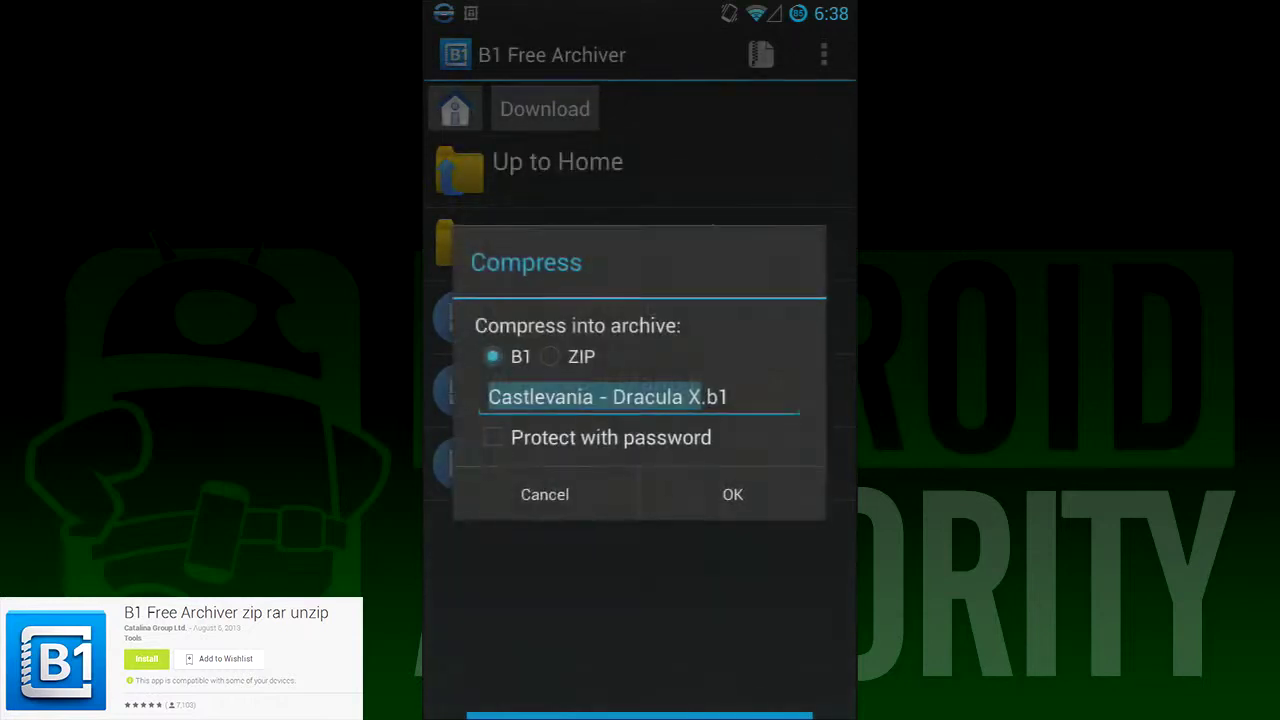
pyautogui.click(556, 357)
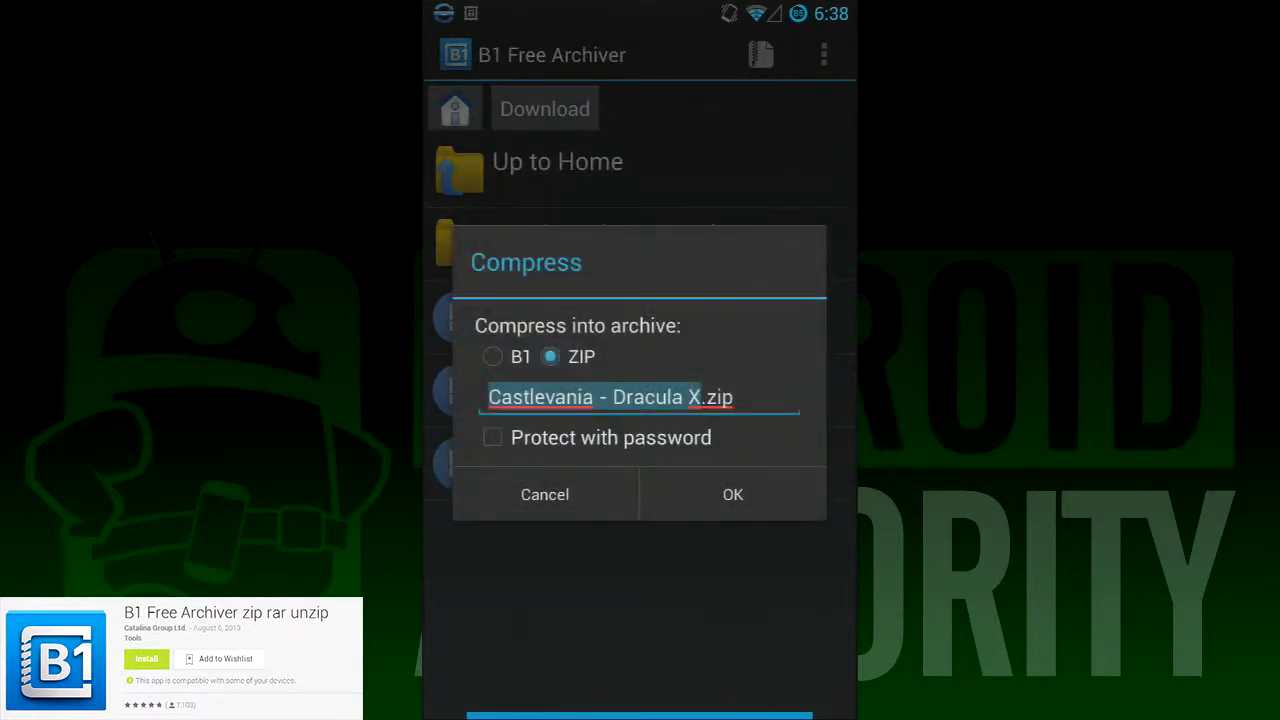
pyautogui.click(496, 358)
pyautogui.click(760, 505)
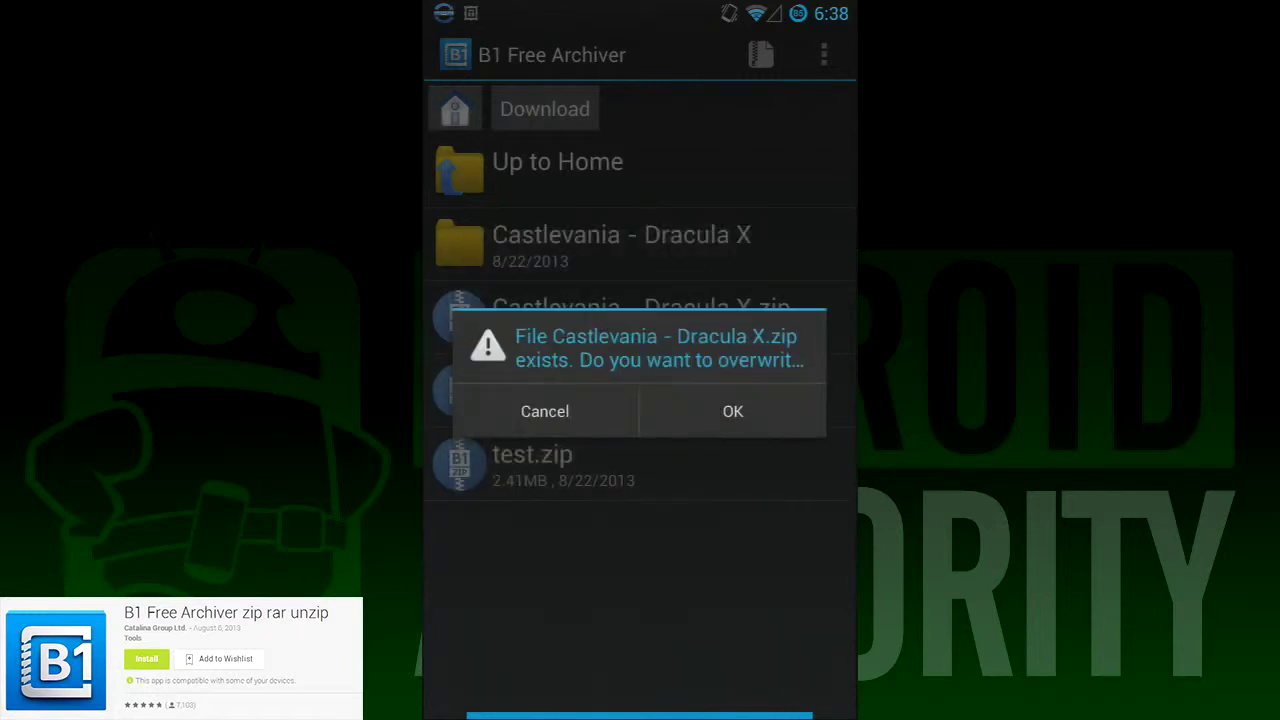
# - Decline overwriting the existing zip and bring up New Super Mario Bros. archive options
pyautogui.click(544, 411)
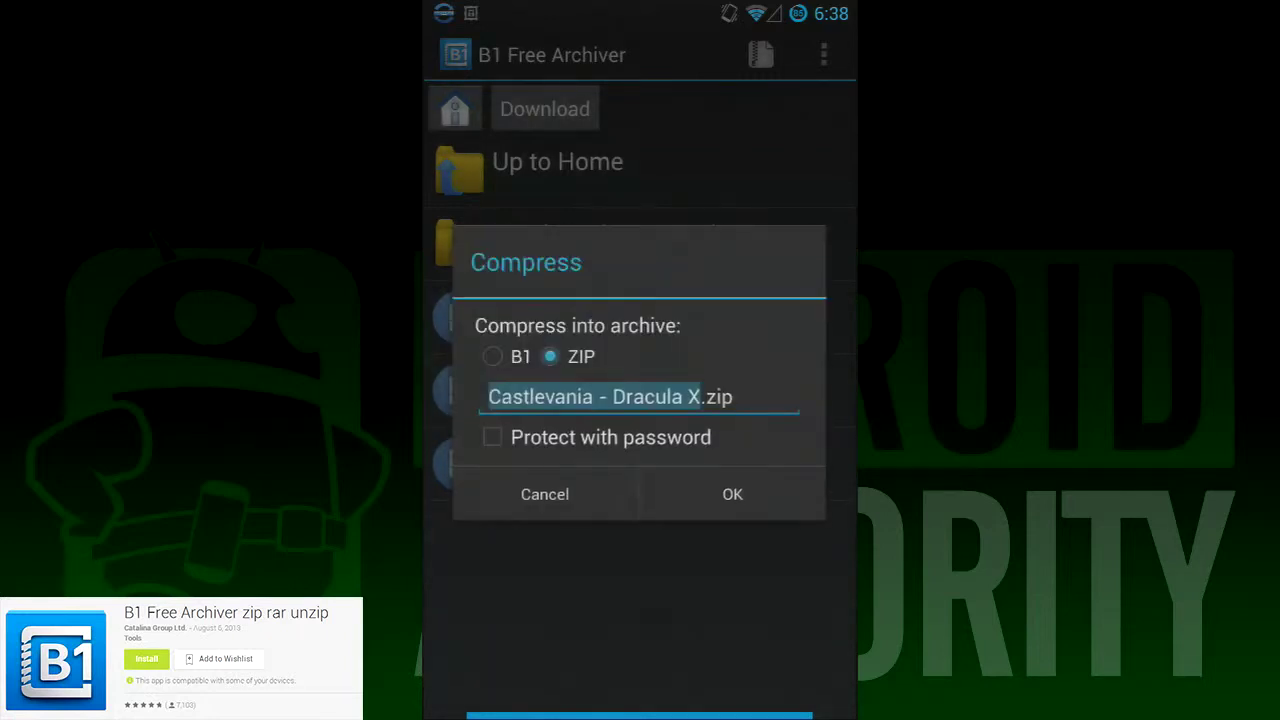
pyautogui.click(543, 491)
pyautogui.click(640, 386)
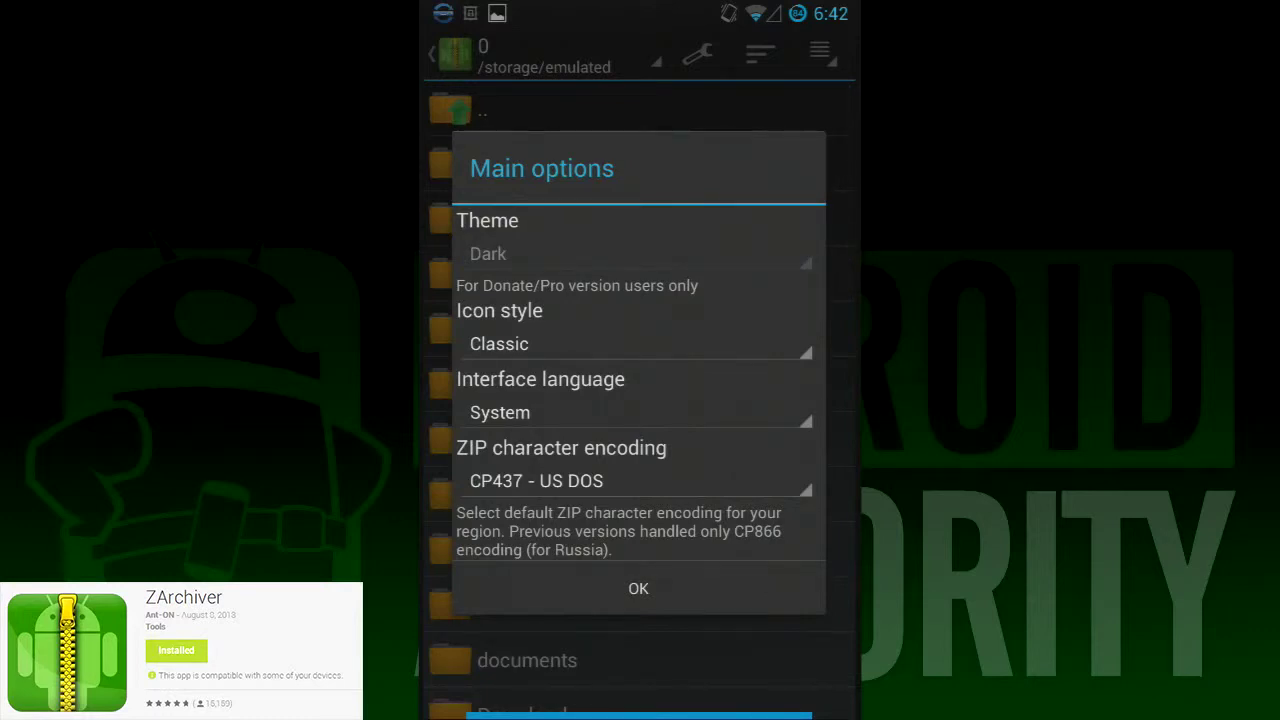
# - Review the icon style (keeping Classic) and language options, then close the settings
pyautogui.click(638, 343)
pyautogui.click(734, 393)
pyautogui.click(734, 412)
pyautogui.press('Escape')
pyautogui.press('Escape')
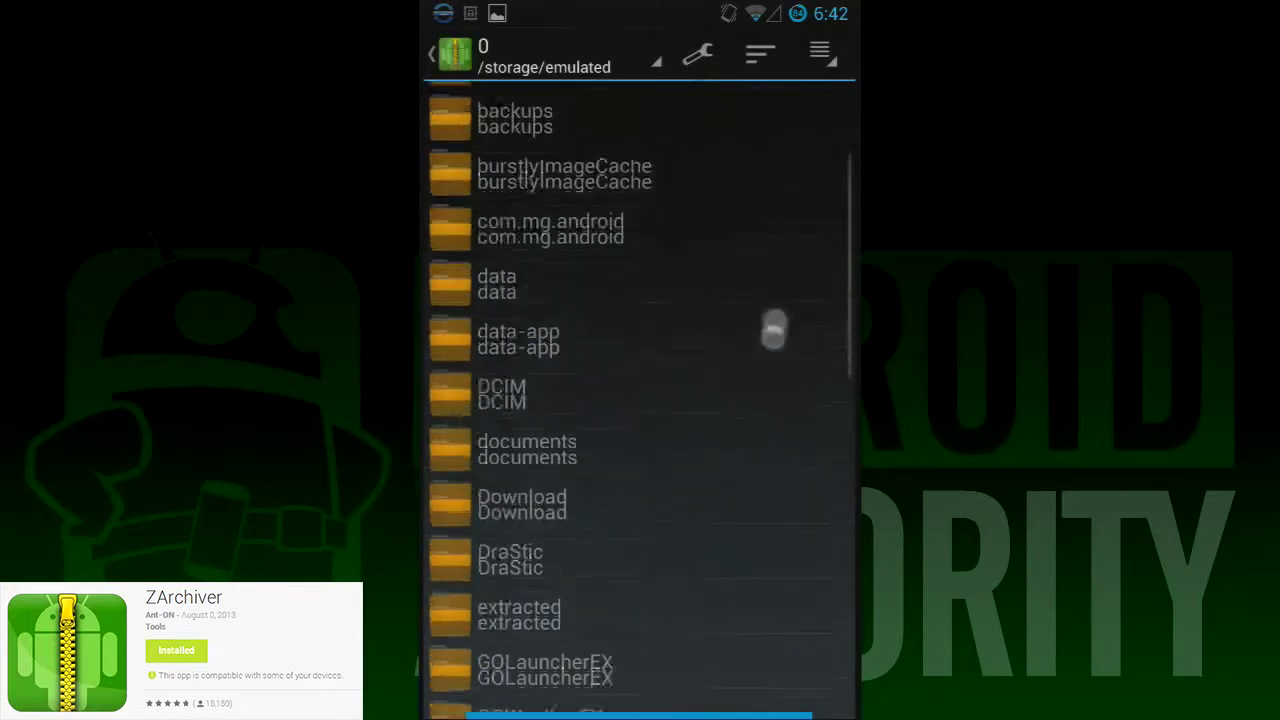
pyautogui.scroll(-5, 769, 334)
pyautogui.scroll(-10, 737, 357)
pyautogui.scroll(10, 737, 606)
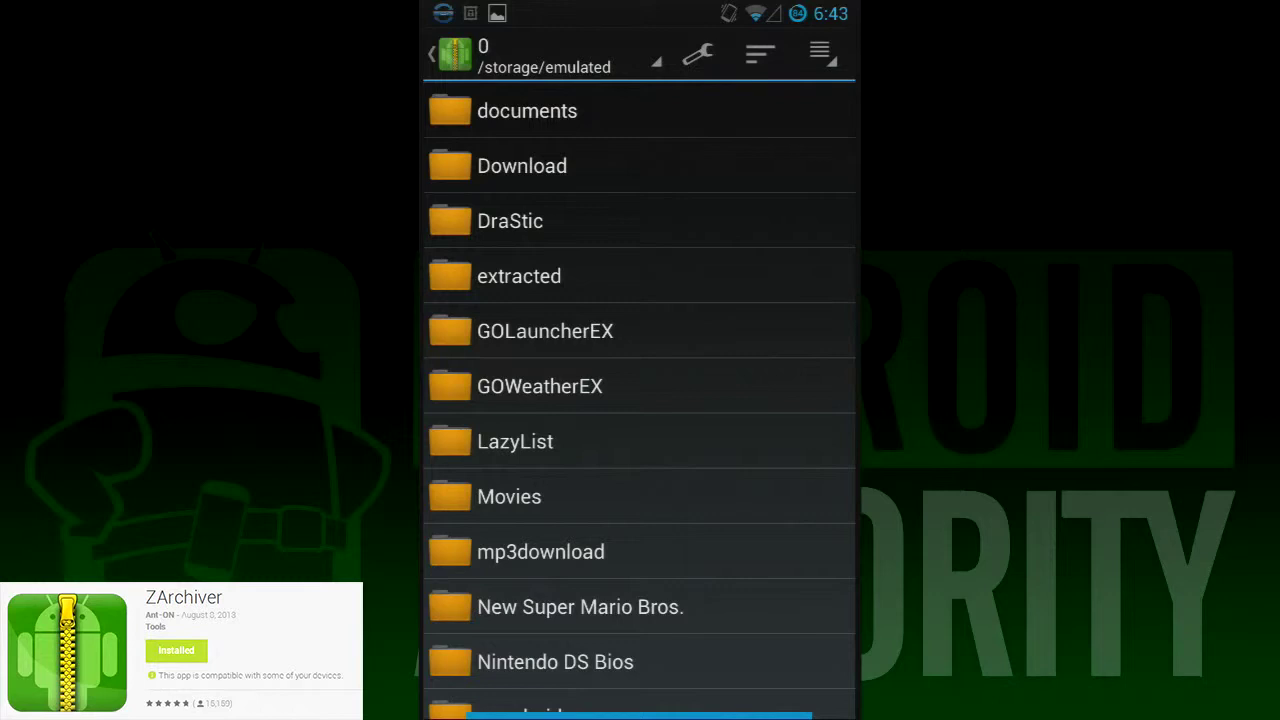
# - Compress the Castlevania - Dracula X folder in Download into a 7z archive
pyautogui.click(522, 166)
pyautogui.click(520, 275)
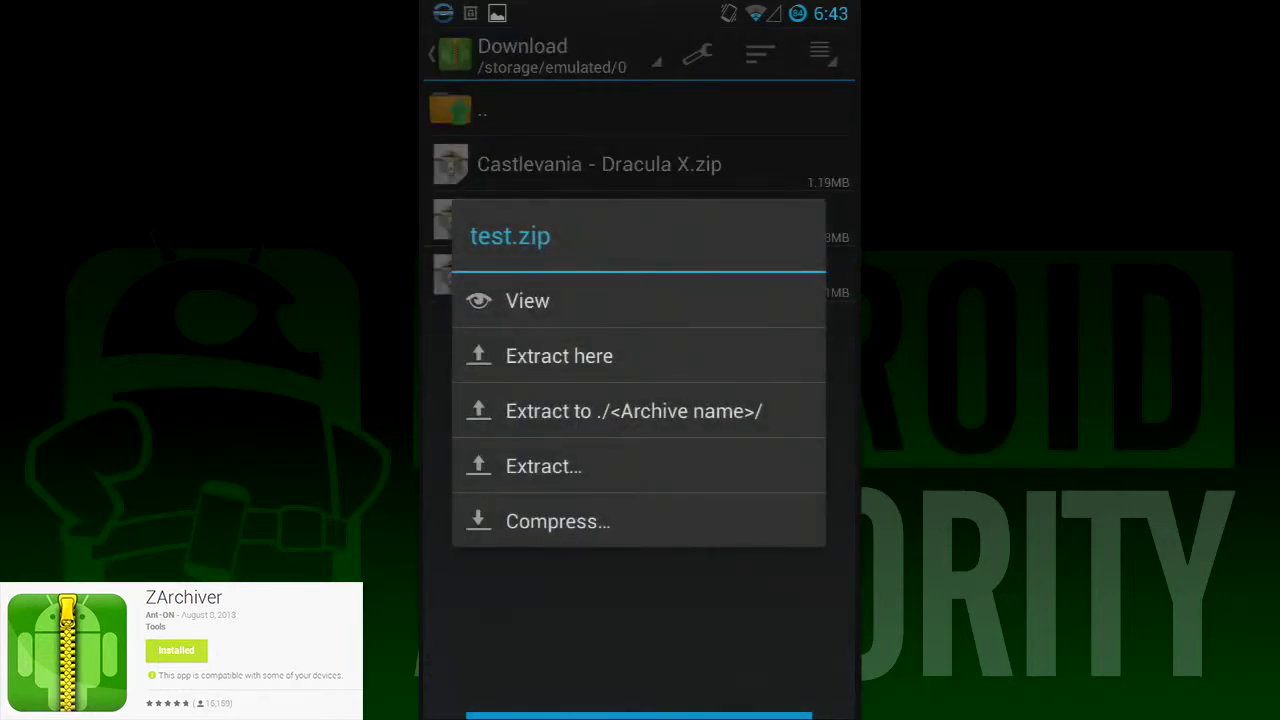
pyautogui.click(731, 186)
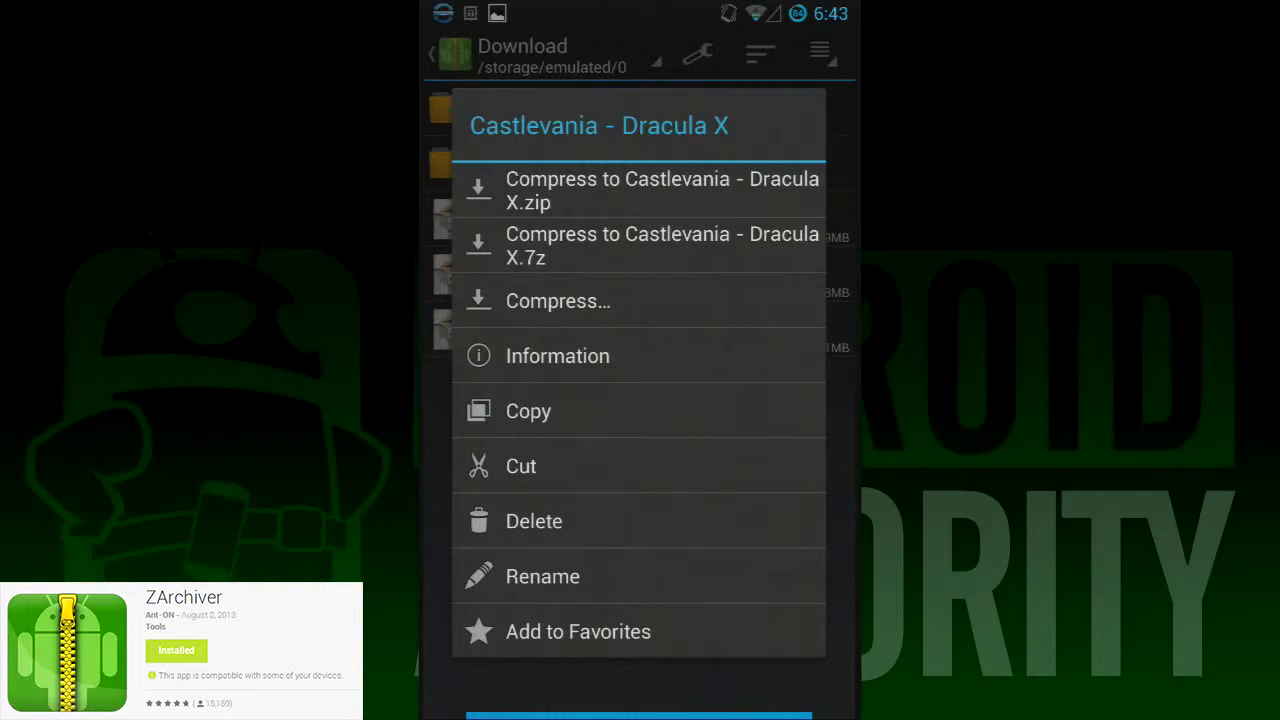
pyautogui.click(720, 300)
pyautogui.click(530, 315)
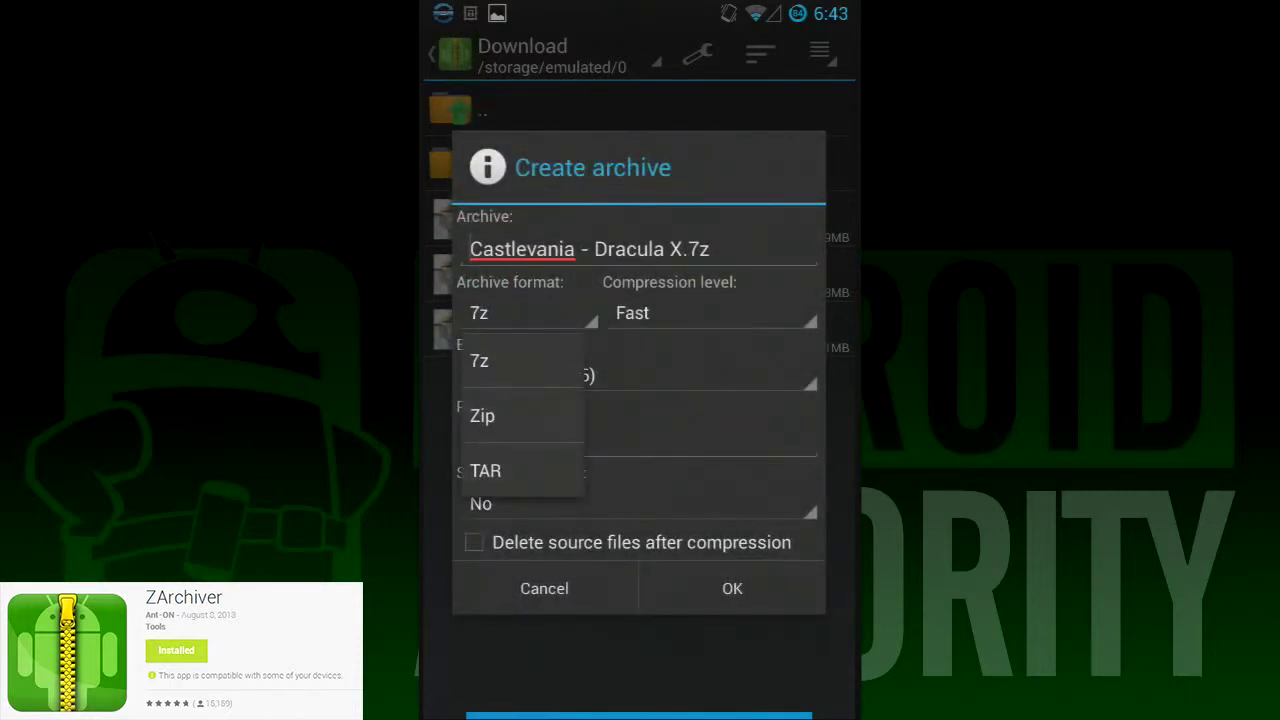
pyautogui.click(545, 365)
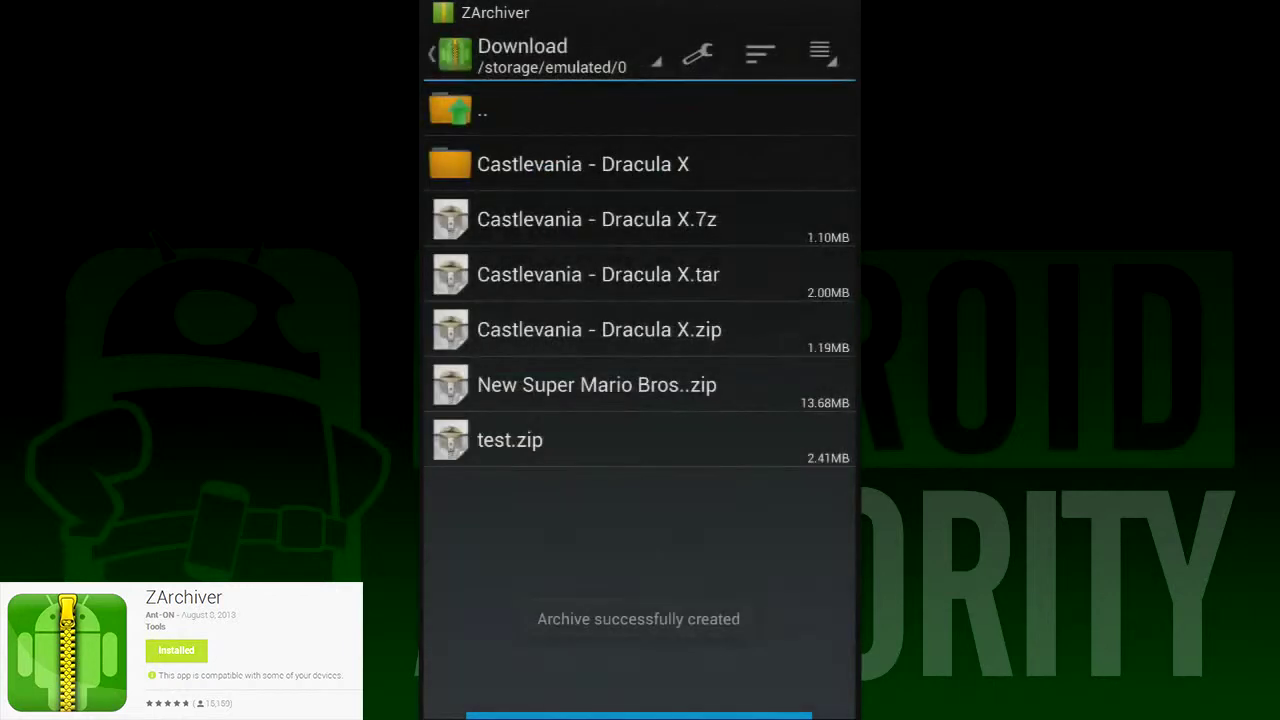
pyautogui.click(754, 168)
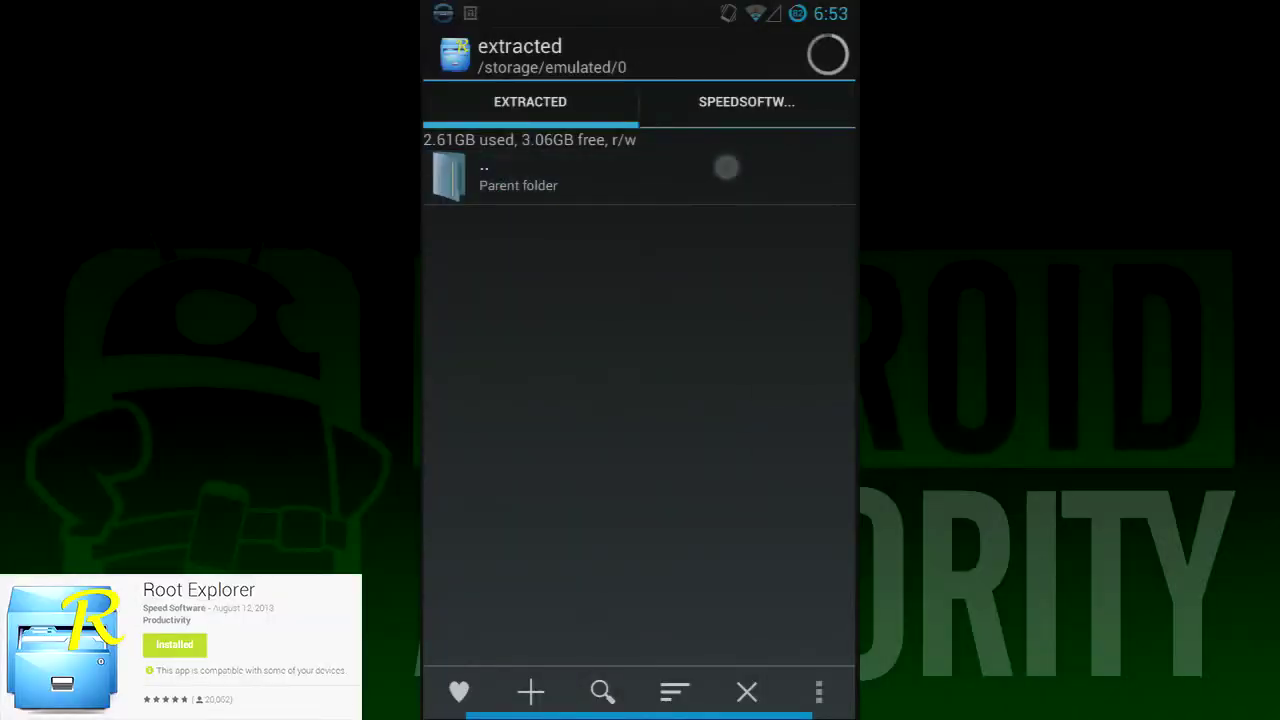
# - Extract Castlevania - Dracula X.tar from /sdcard/Download and stay in the folder
pyautogui.click(738, 186)
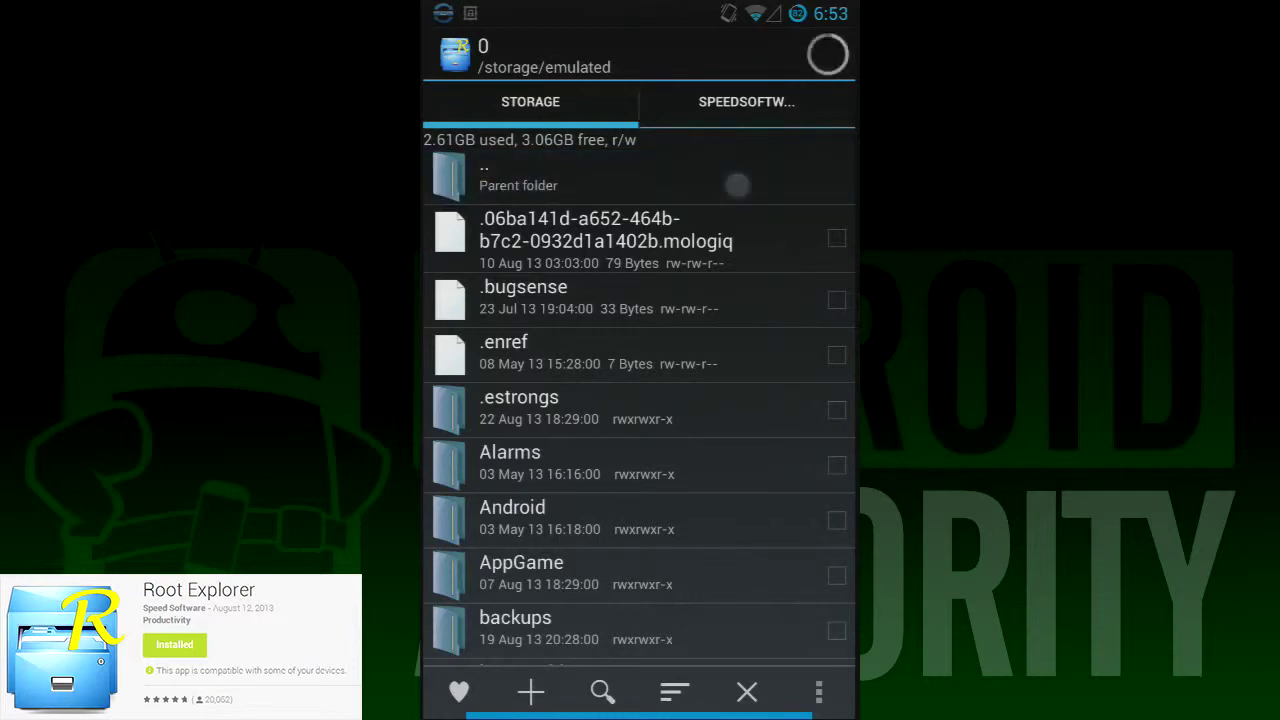
pyautogui.click(724, 182)
pyautogui.click(731, 171)
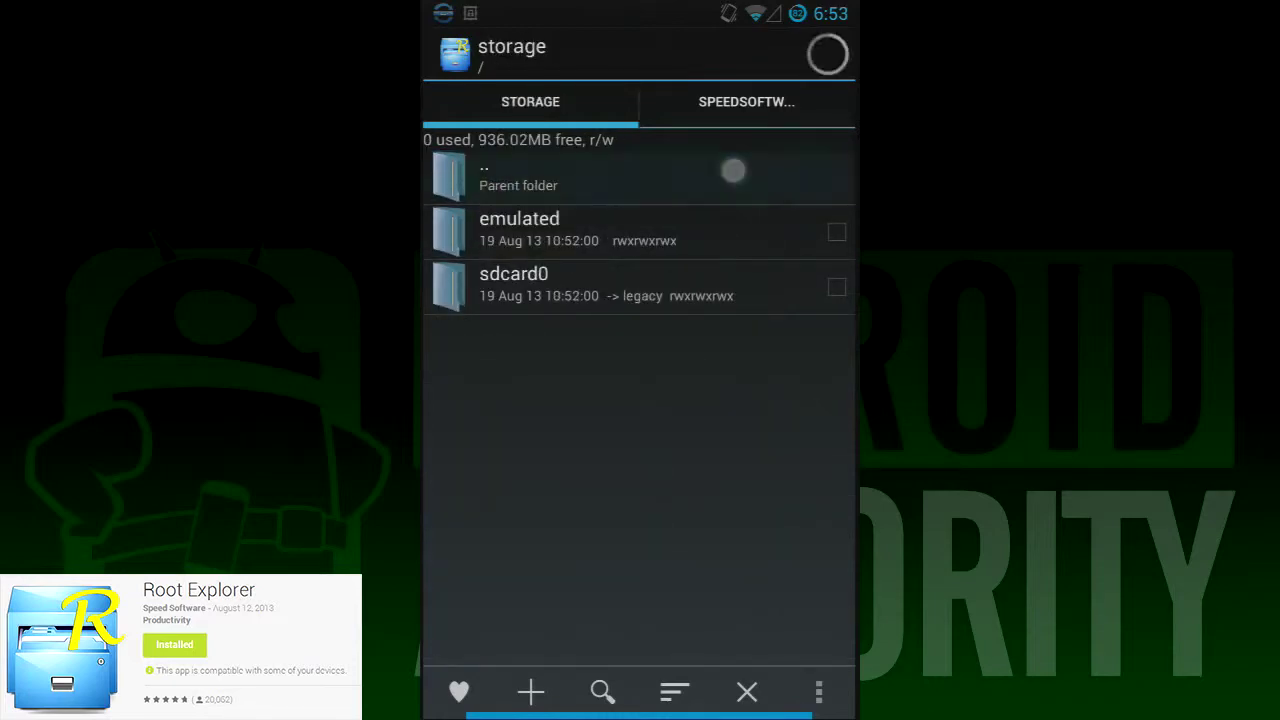
pyautogui.moveTo(749, 540); pyautogui.dragTo(729, 230)
pyautogui.click(735, 259)
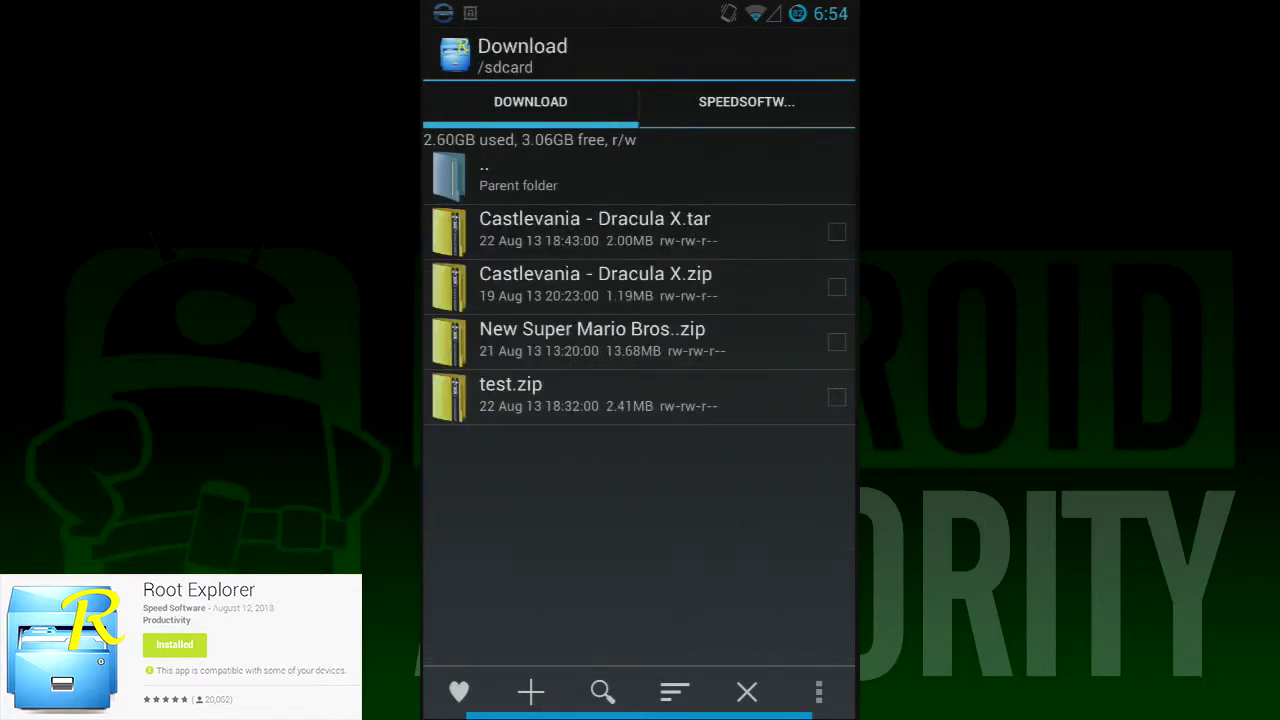
pyautogui.click(732, 244)
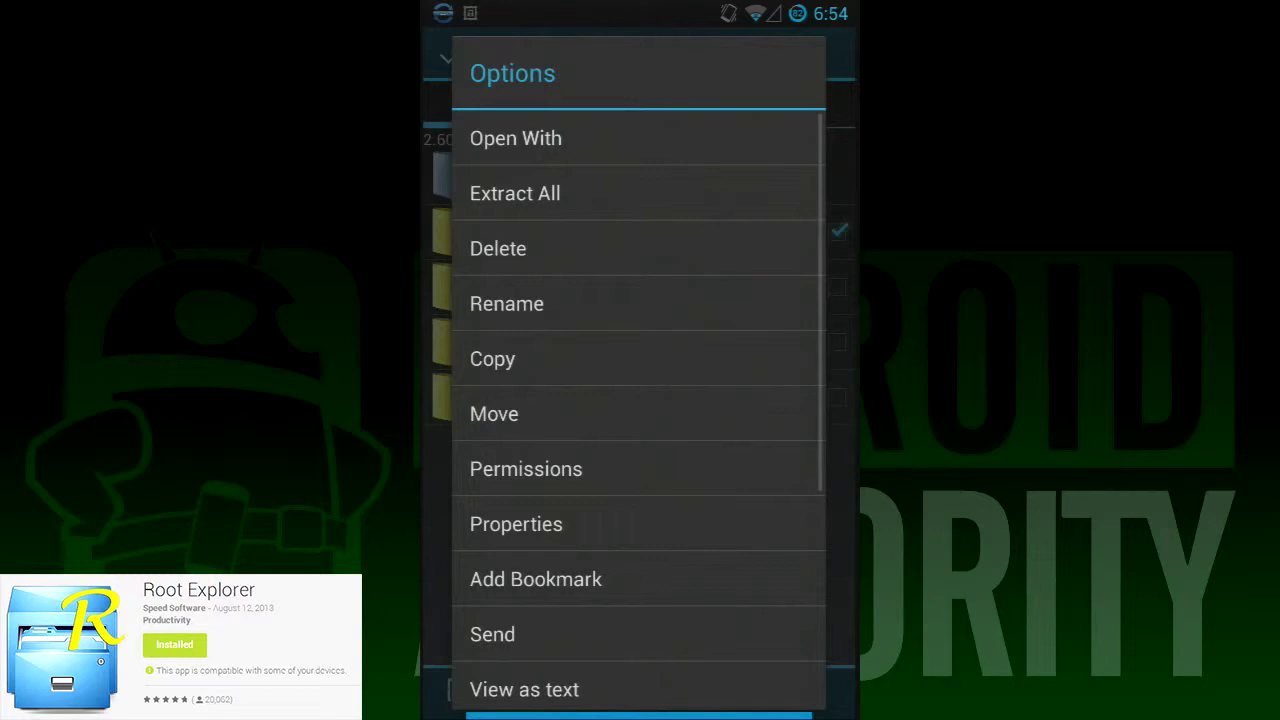
pyautogui.click(731, 194)
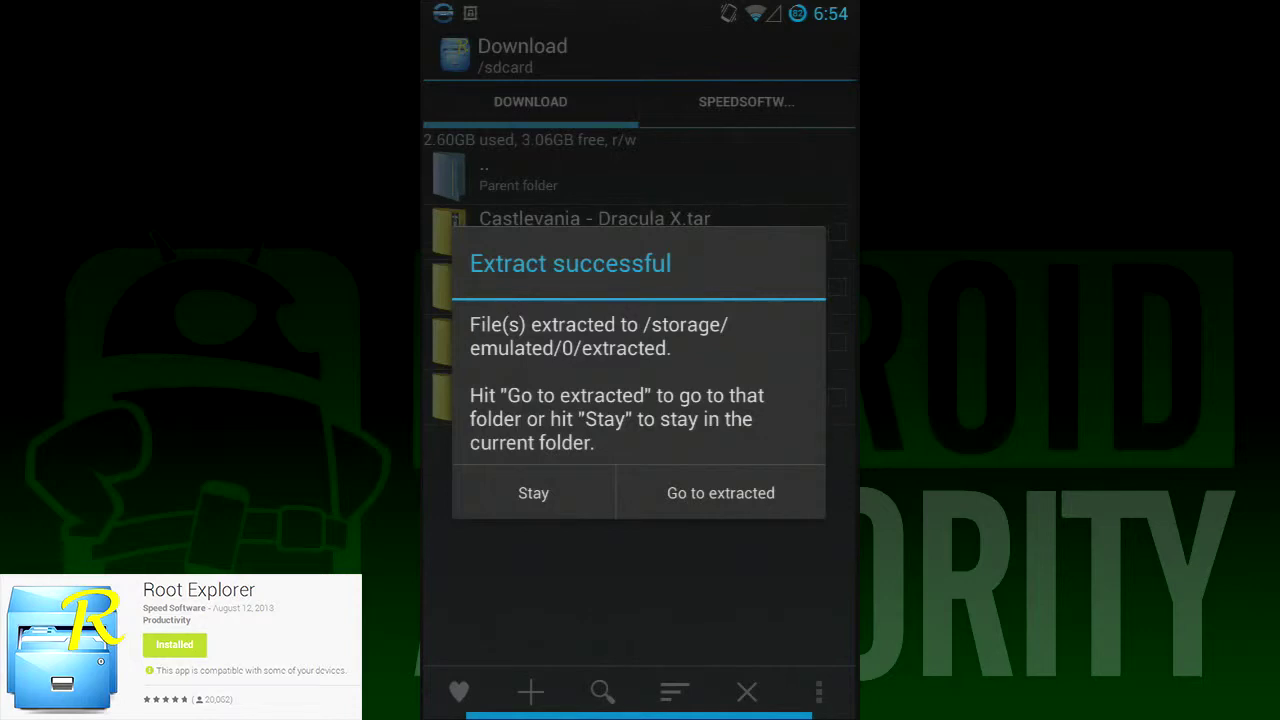
pyautogui.click(533, 492)
# - Select all four Download archives and start zipping them, typing 'yest zip' as the name
pyautogui.click(838, 231)
pyautogui.click(838, 286)
pyautogui.click(838, 341)
pyautogui.click(838, 396)
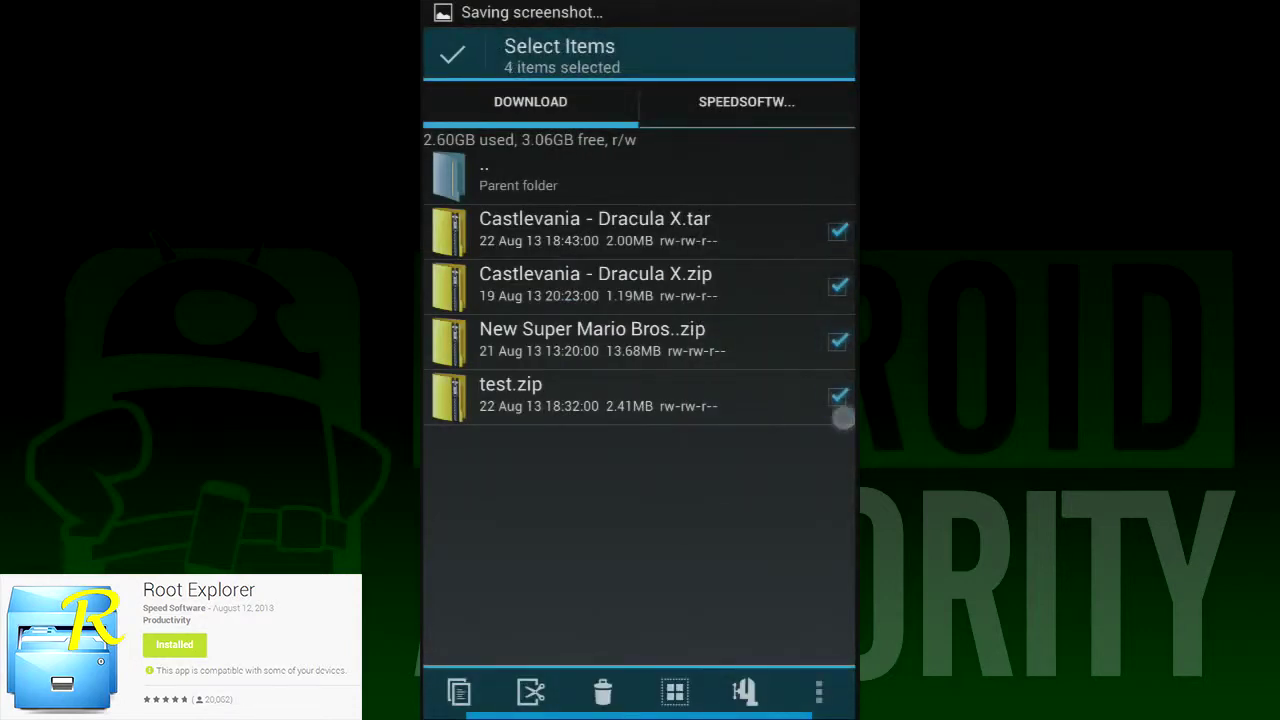
pyautogui.click(744, 691)
pyautogui.click(713, 406)
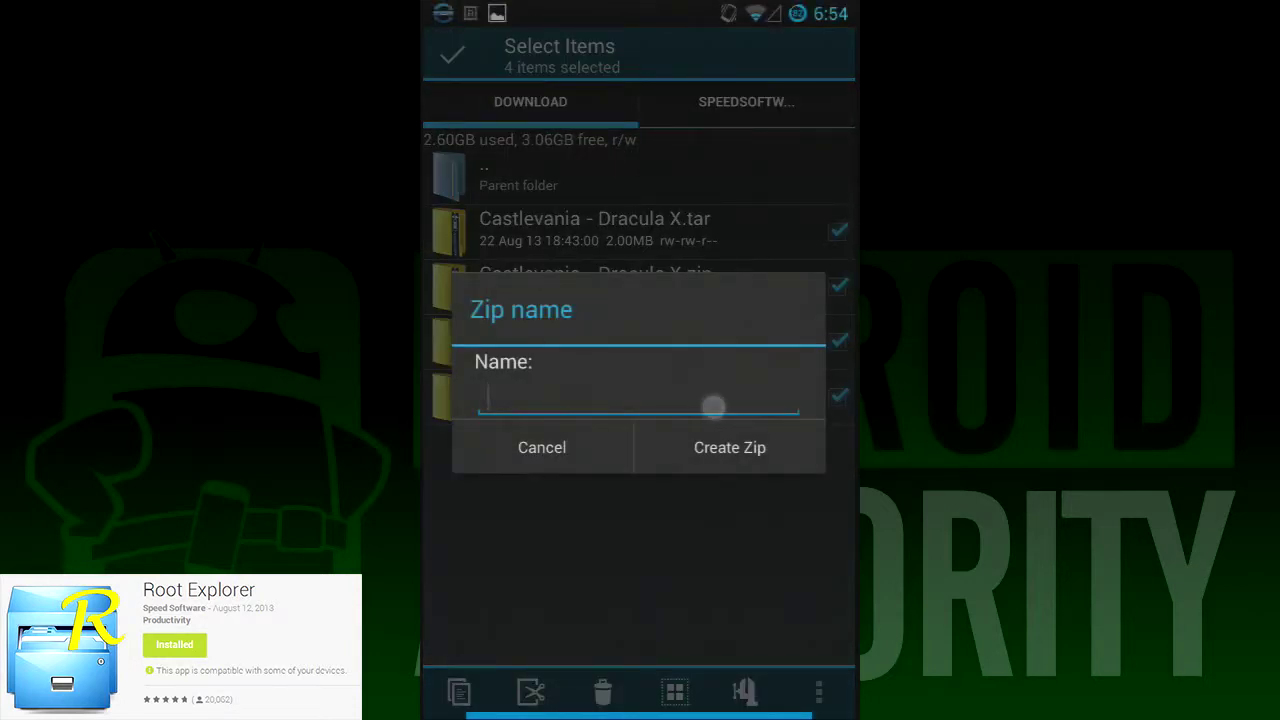
pyautogui.write('yest zi')
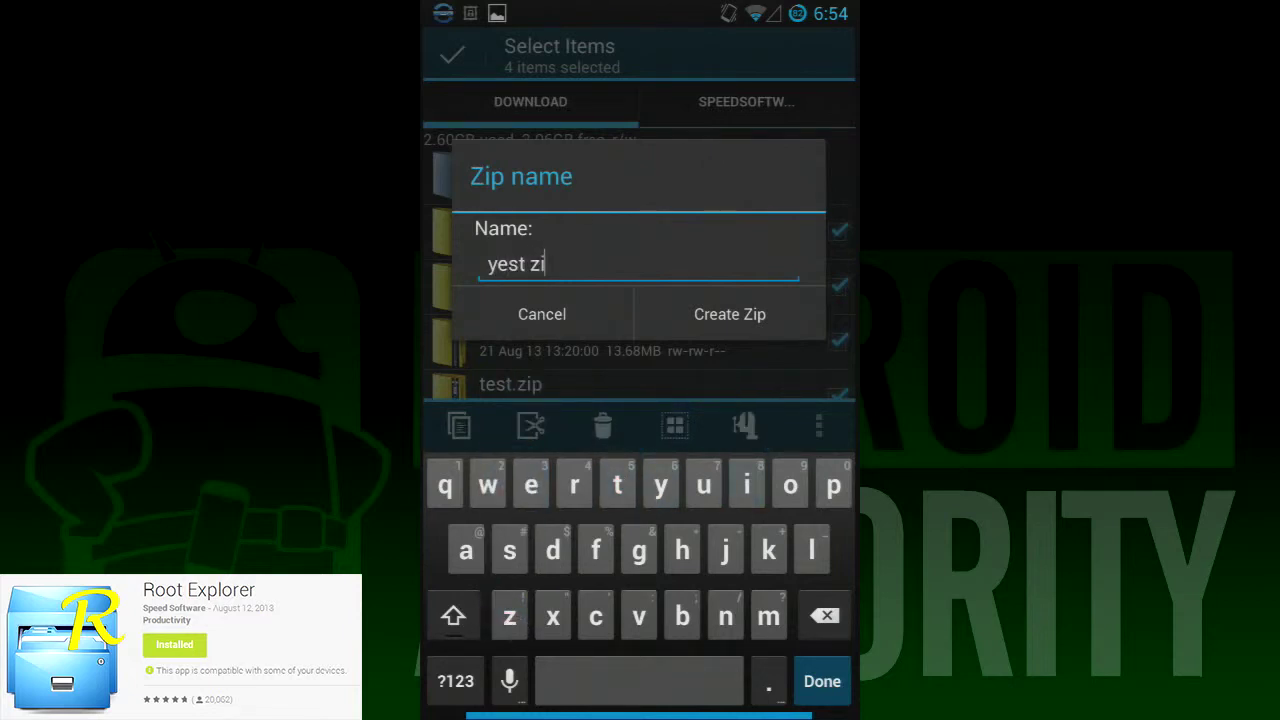
pyautogui.write('p')
pyautogui.press('BackSpace')
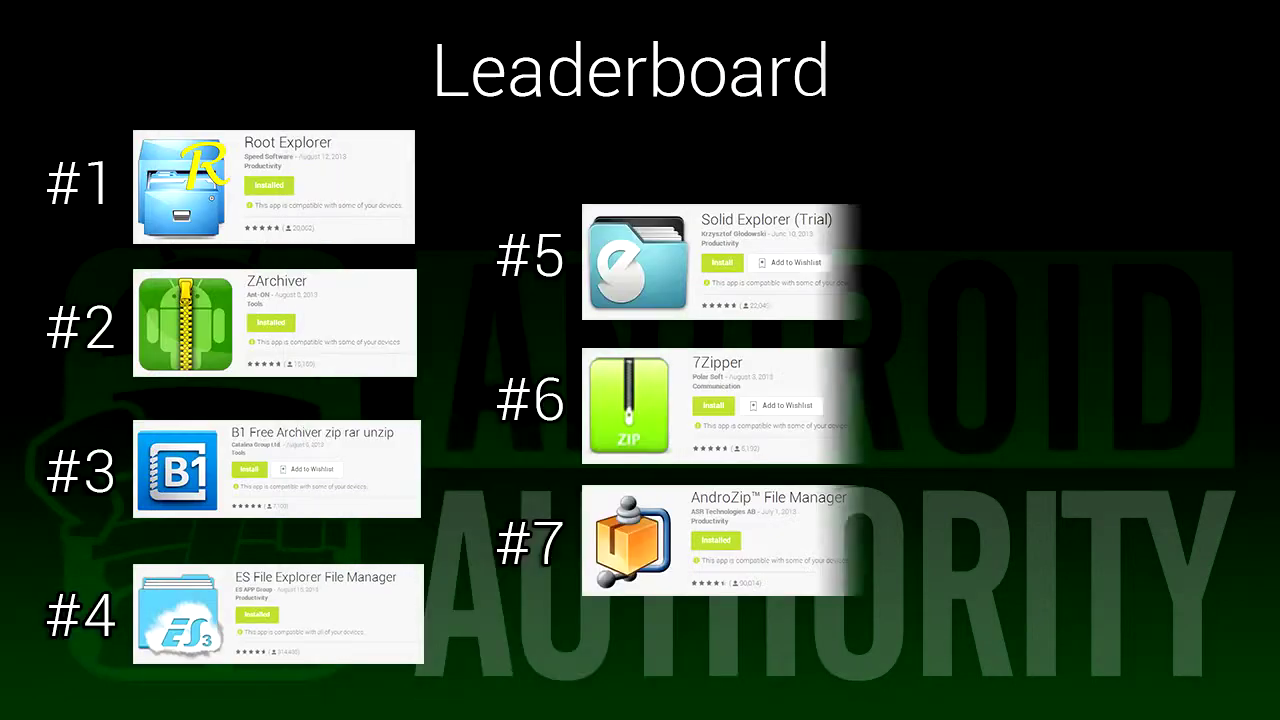